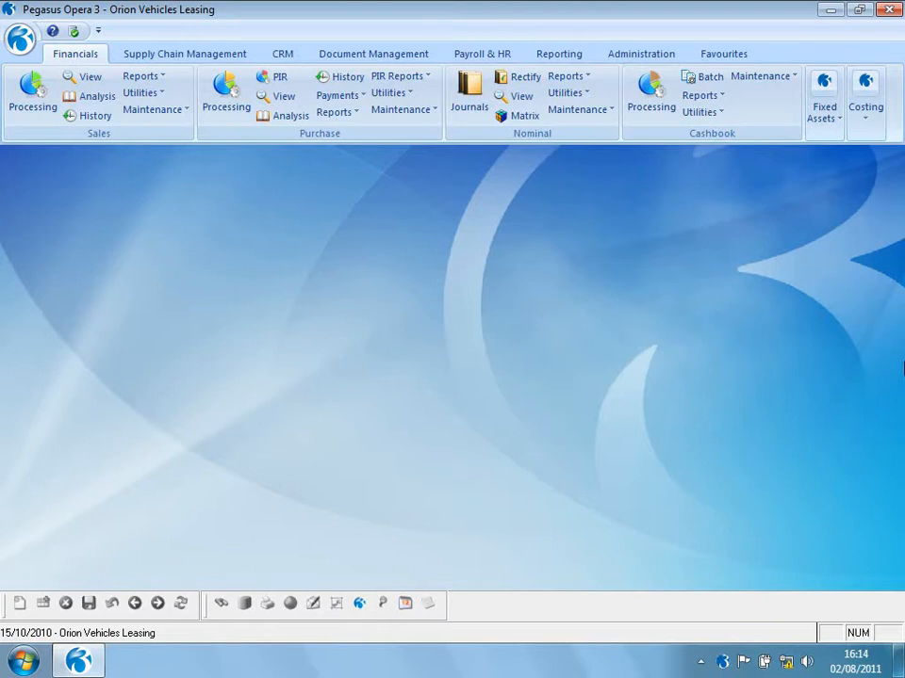
- Open the company profile in system maintenance and view its Options settings
left_click(654, 57)
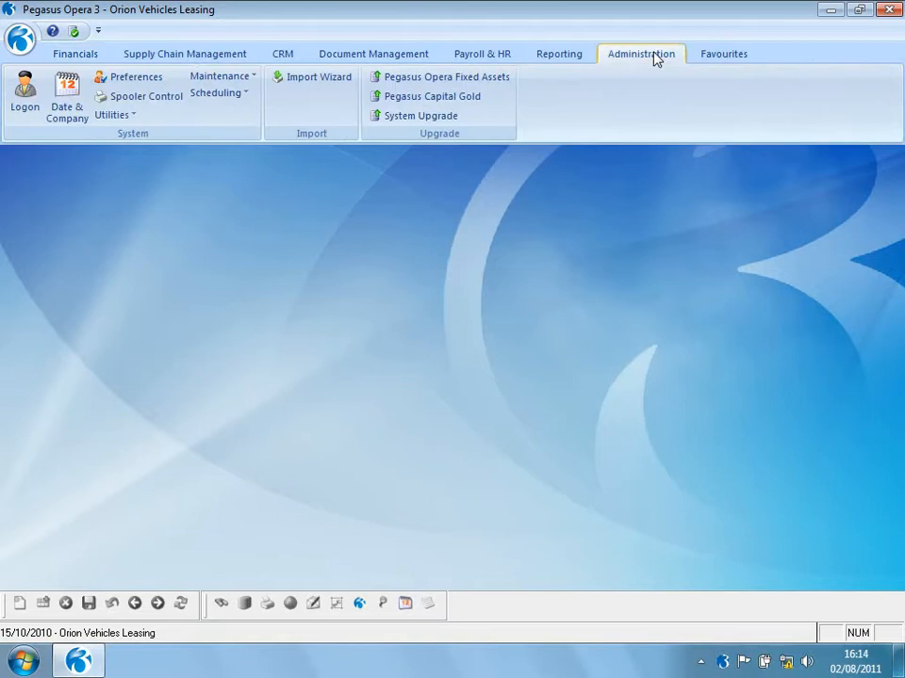
left_click(238, 83)
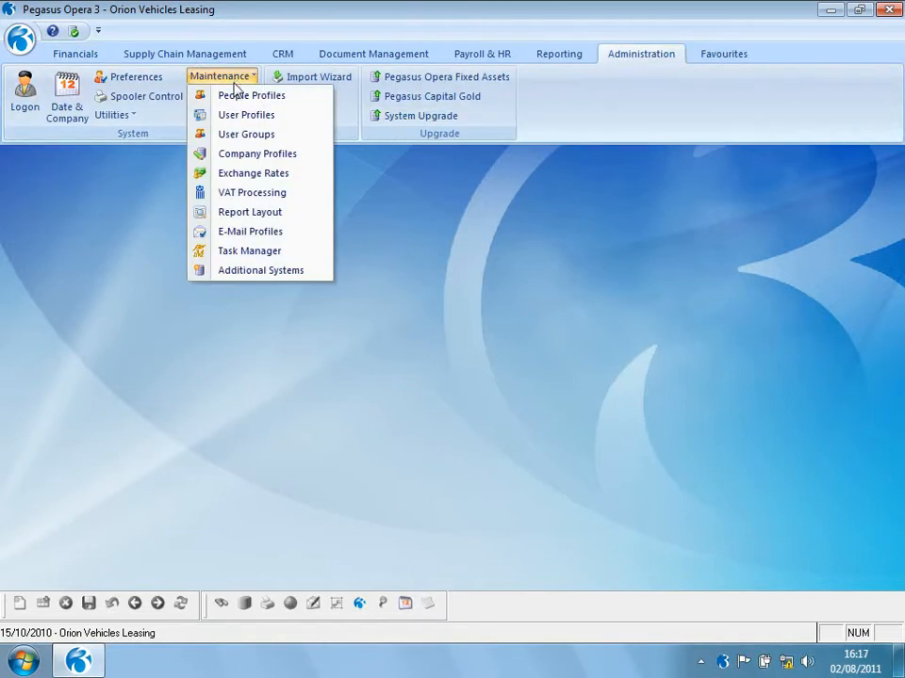
left_click(229, 154)
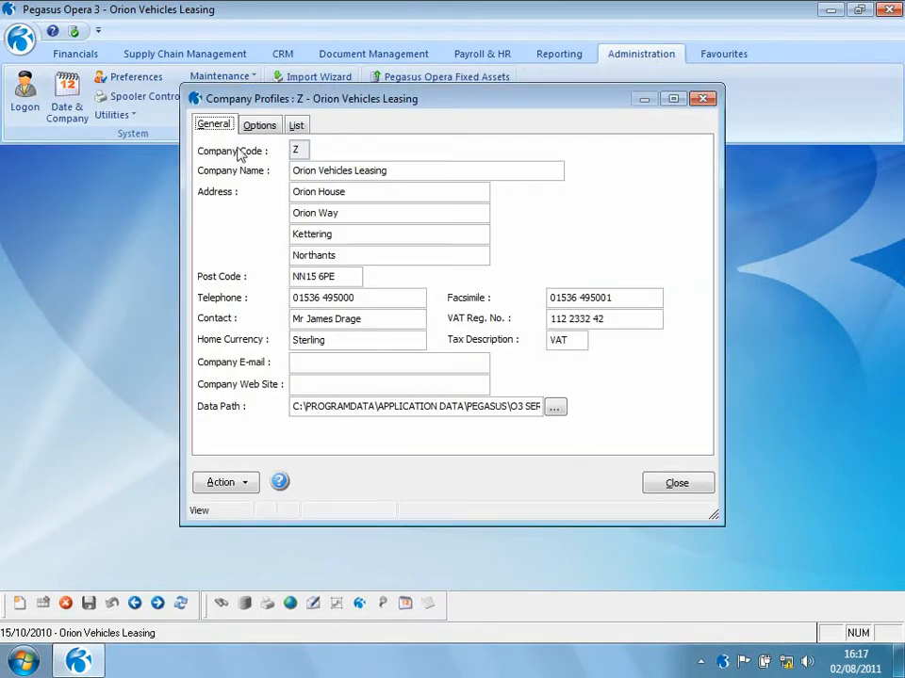
left_click(251, 130)
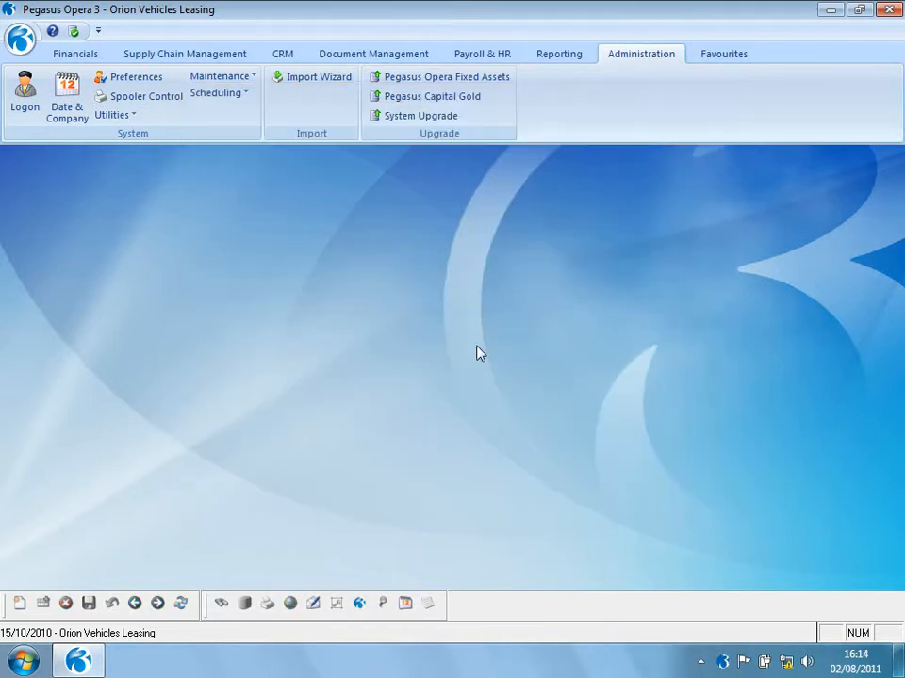
- Open the Nominal financial calendar and scroll through the 2010 periods and their statuses
left_click(77, 54)
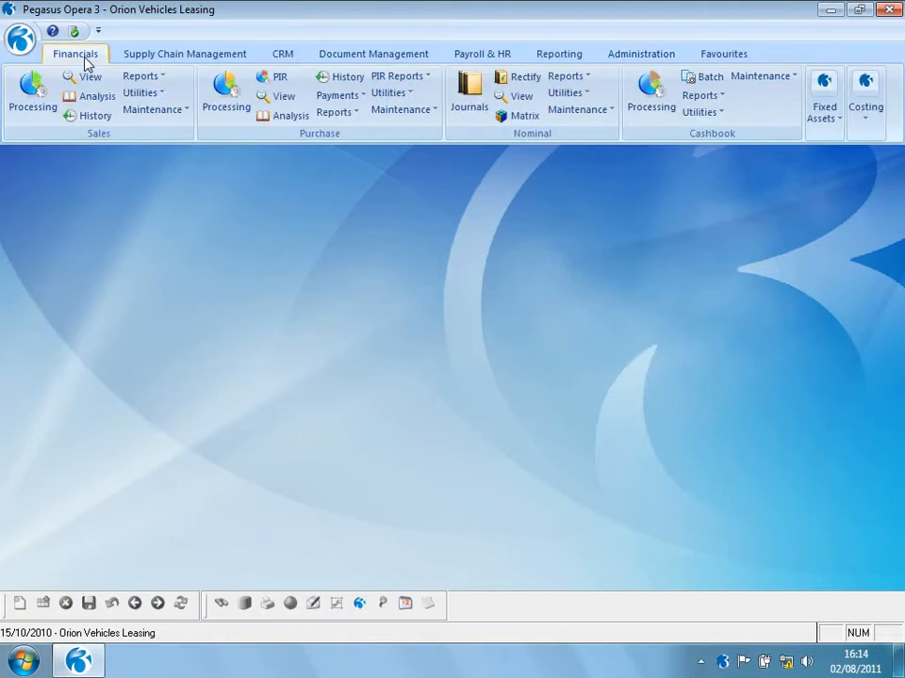
left_click(570, 93)
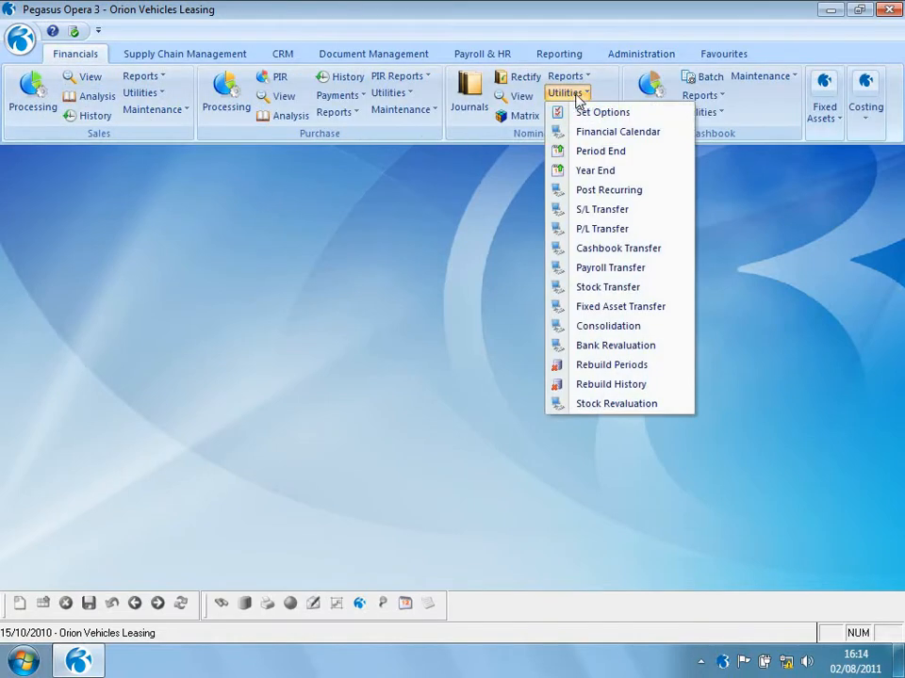
left_click(588, 132)
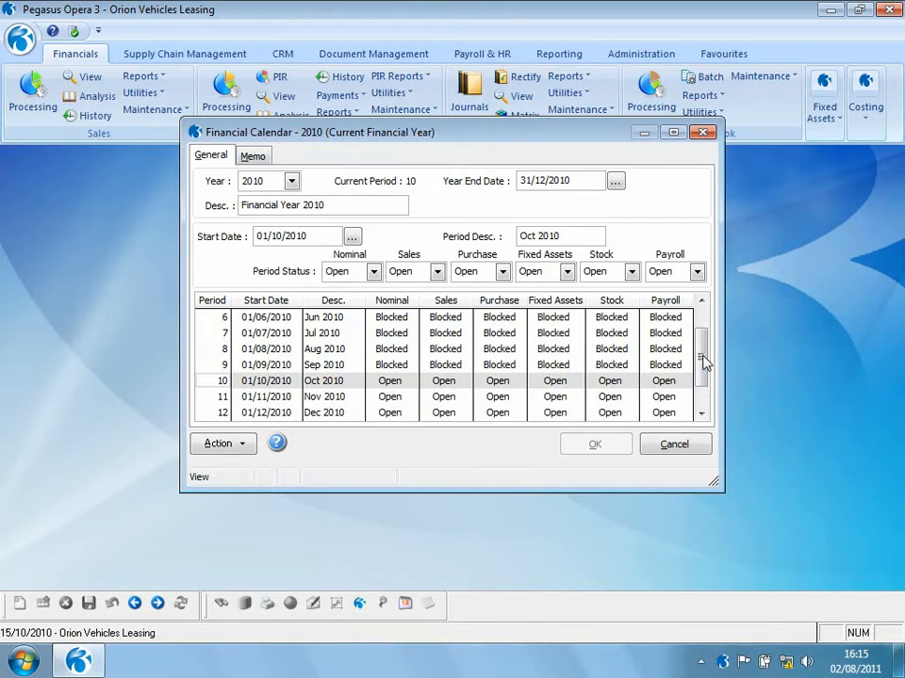
left_click(704, 325)
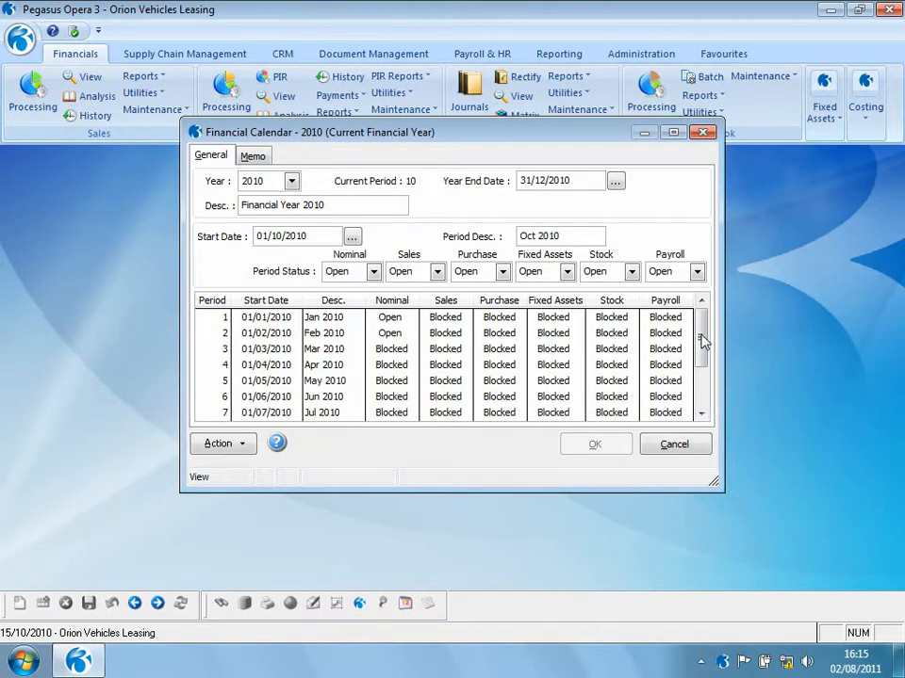
left_click(702, 400)
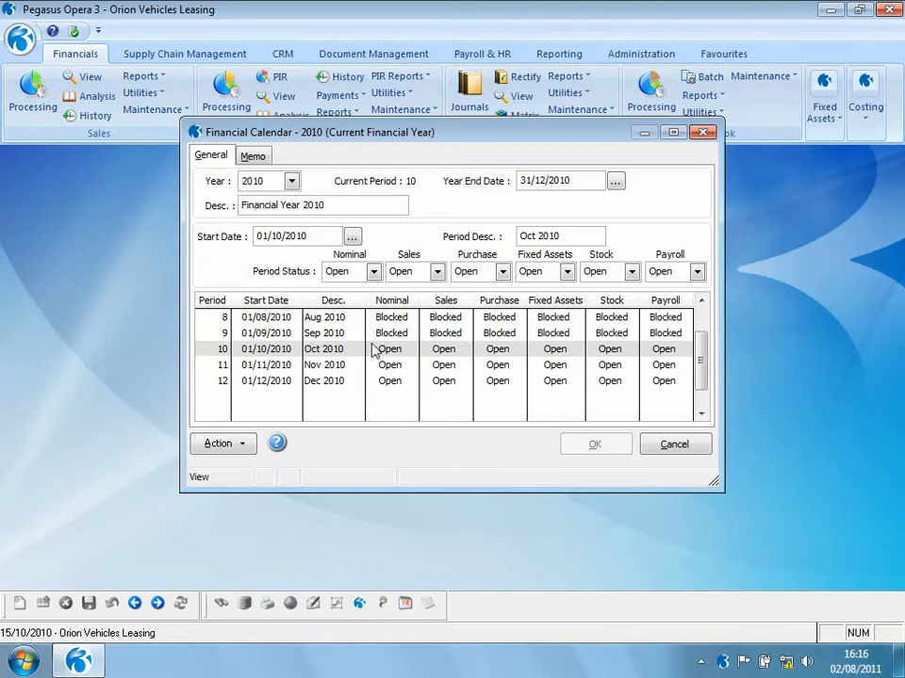
- Create the previous financial year 2009 with no model year, 12 periods starting 01/01/2009
left_click(294, 183)
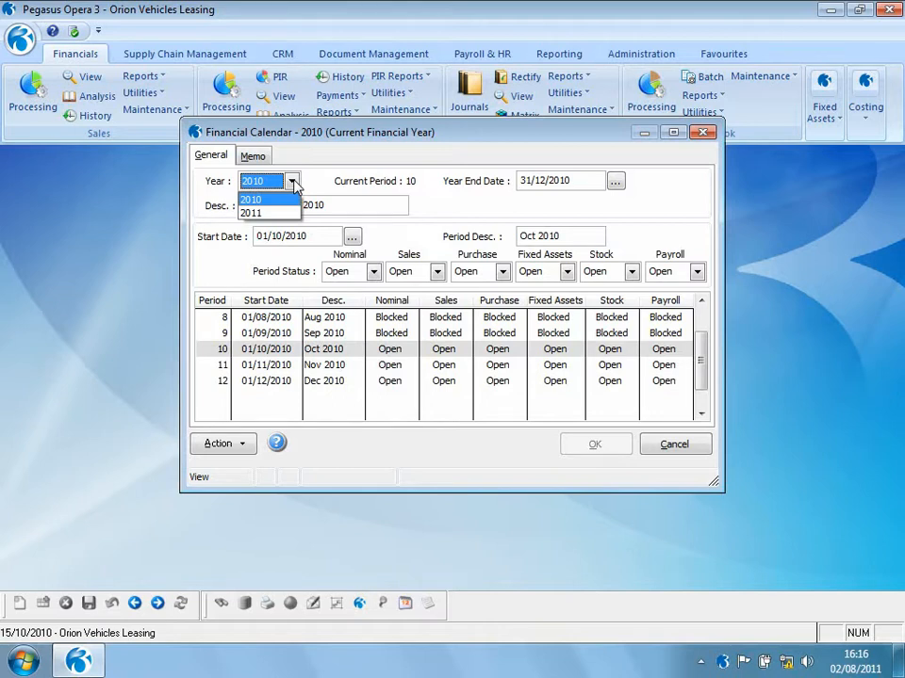
left_click(235, 445)
left_click(236, 445)
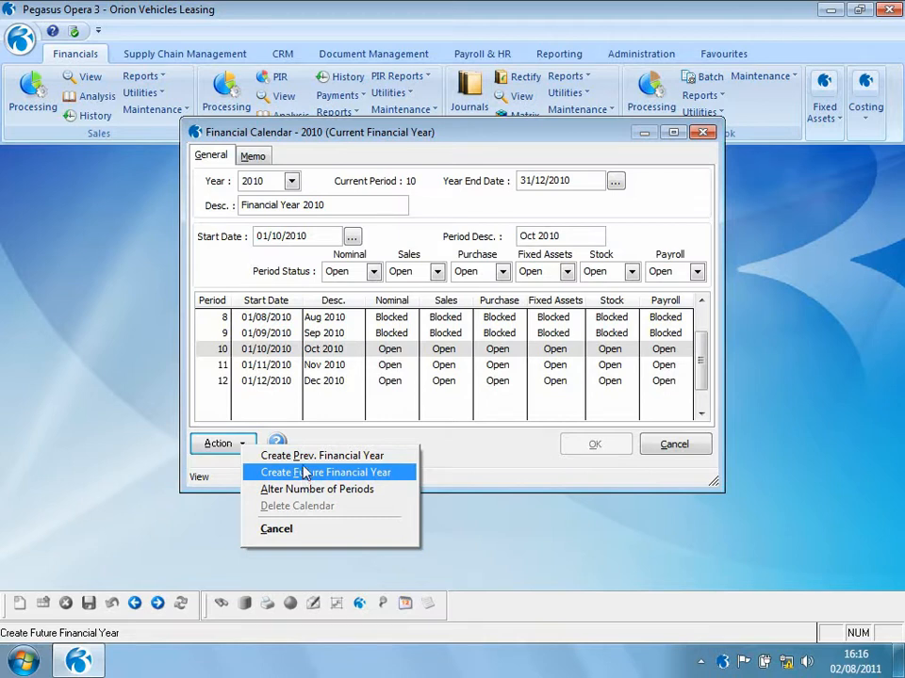
left_click(307, 457)
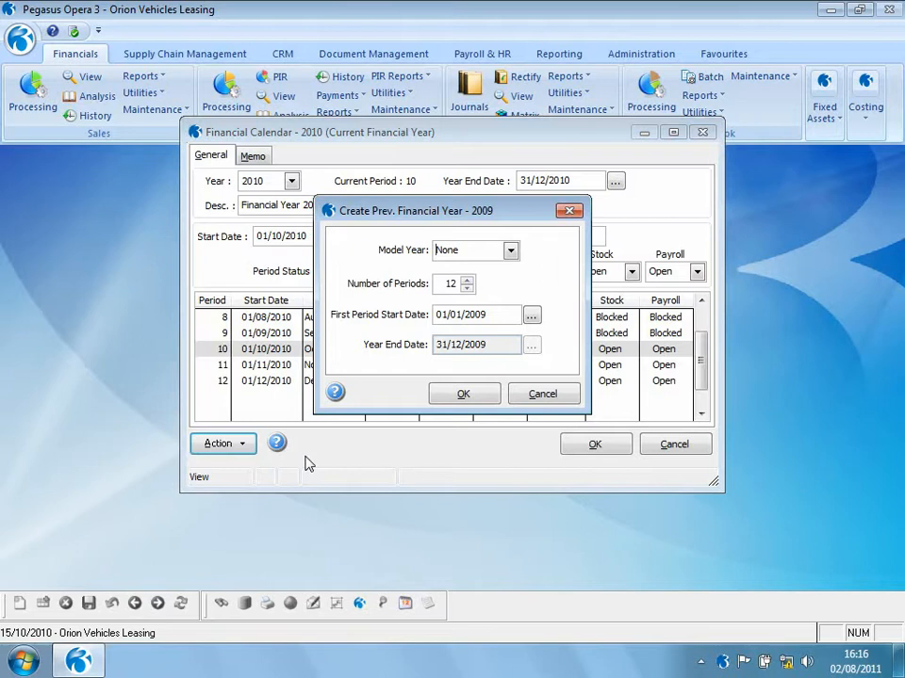
left_click(511, 250)
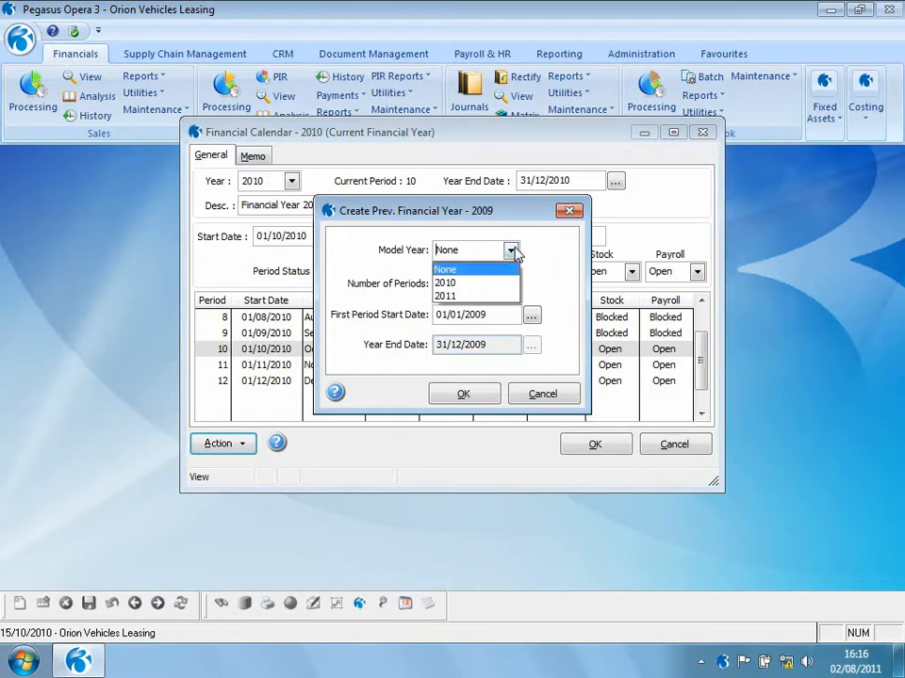
left_click(502, 273)
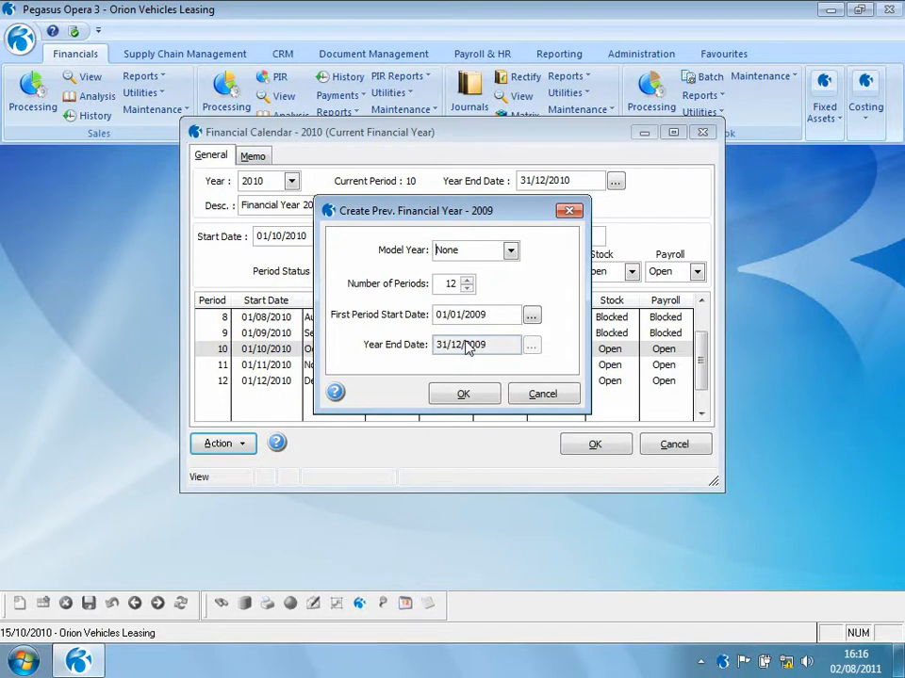
left_click(466, 397)
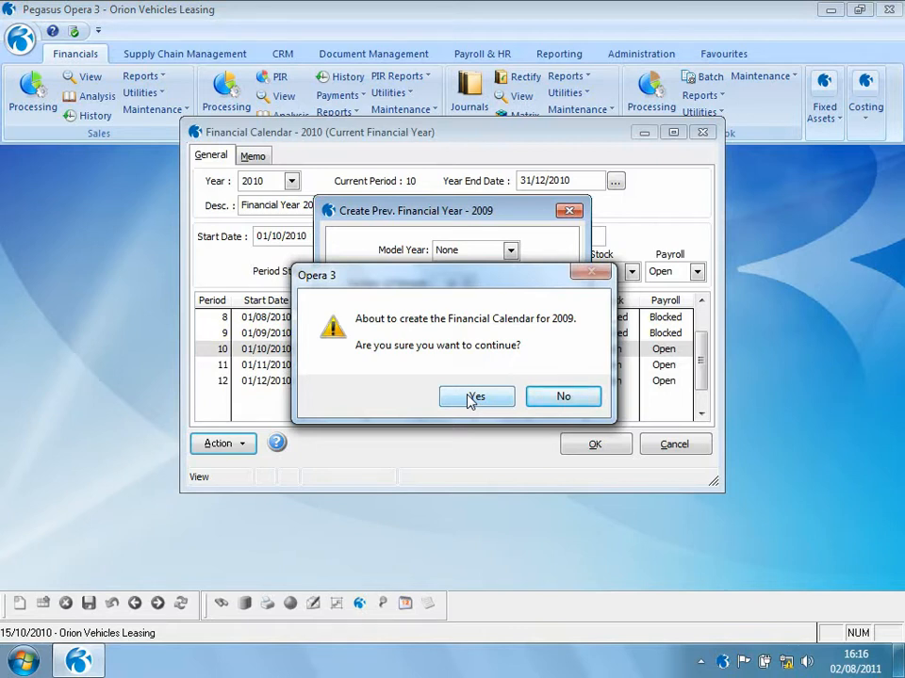
left_click(474, 397)
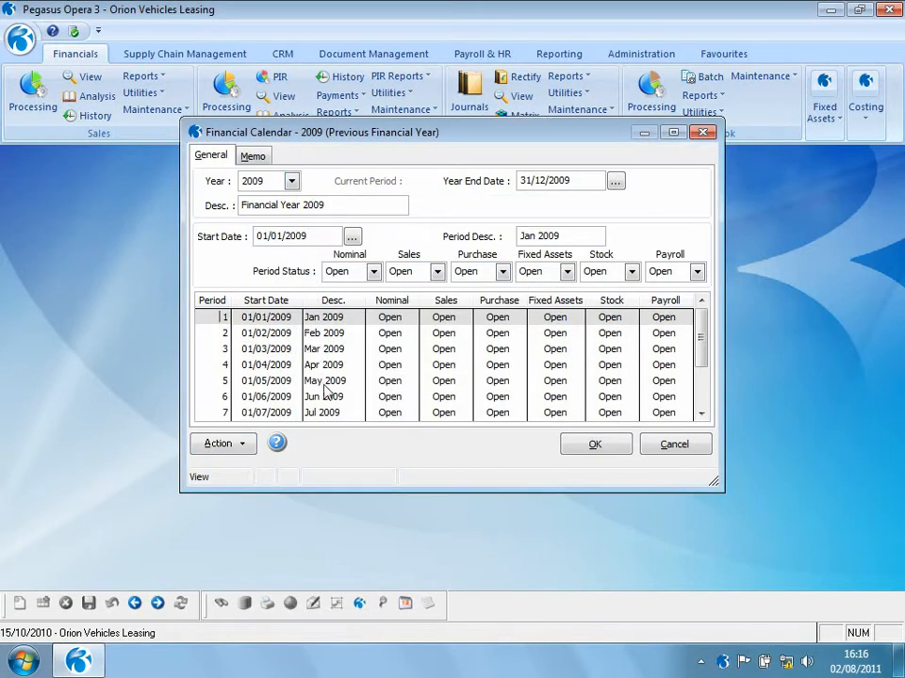
- Switch the calendar back to year 2010, saving the 2009 calendar
left_click(293, 182)
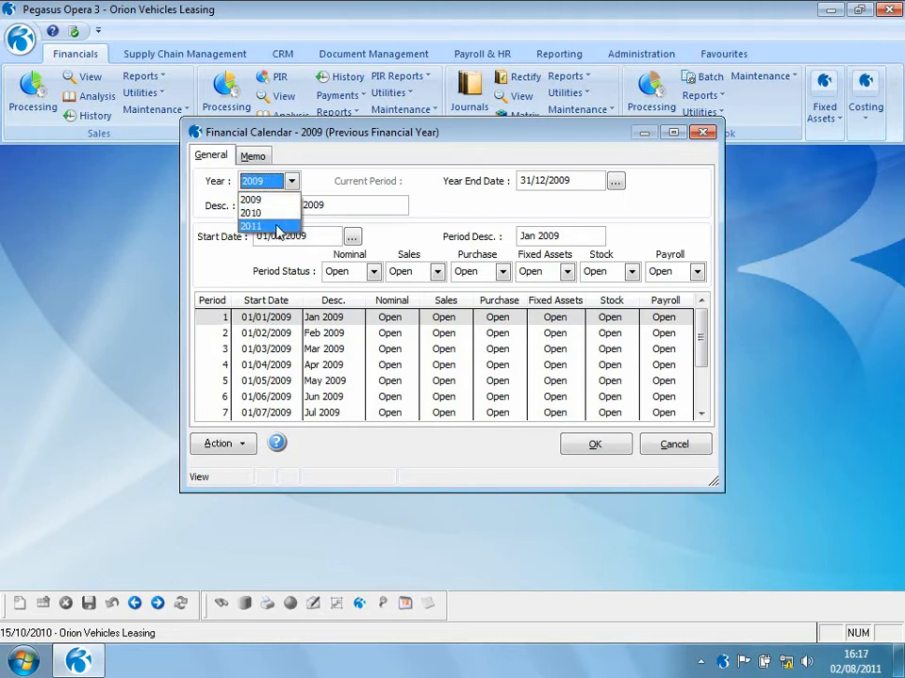
left_click(277, 216)
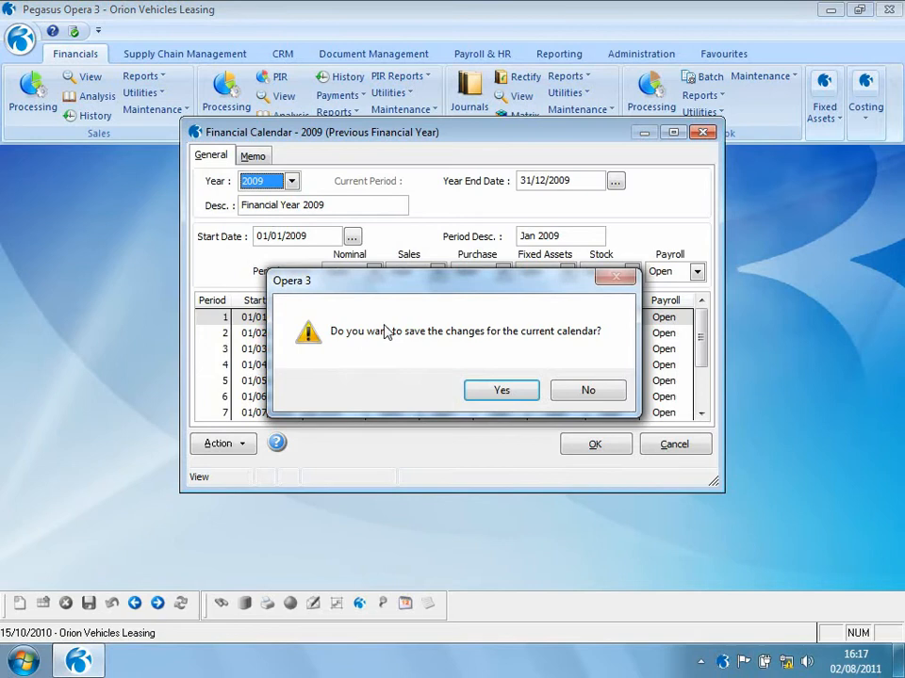
left_click(487, 394)
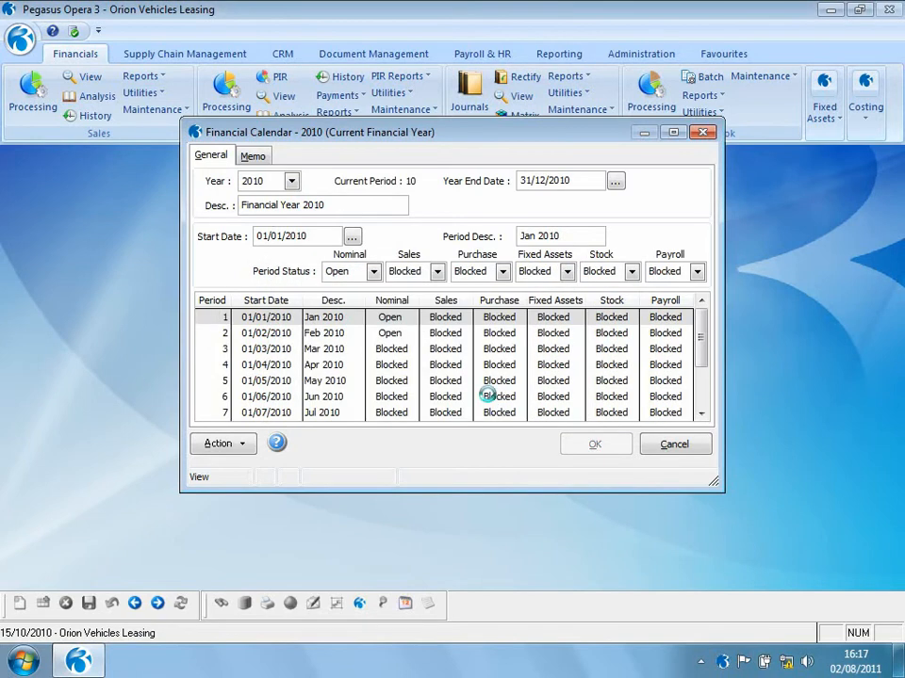
- Set January 2010's Sales period status to Open, then revert the record changes
left_click(704, 406)
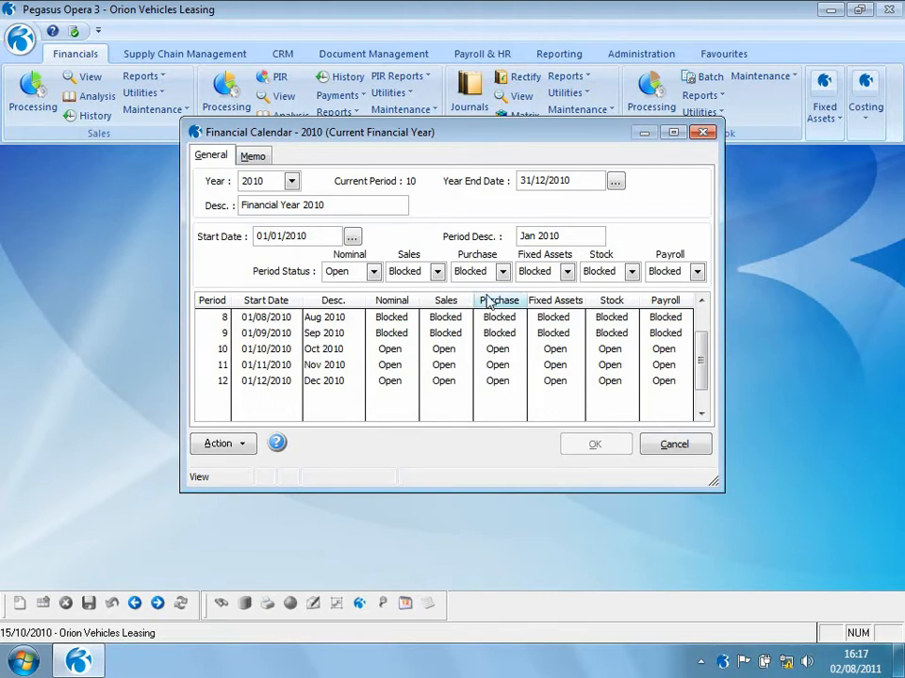
left_click(437, 272)
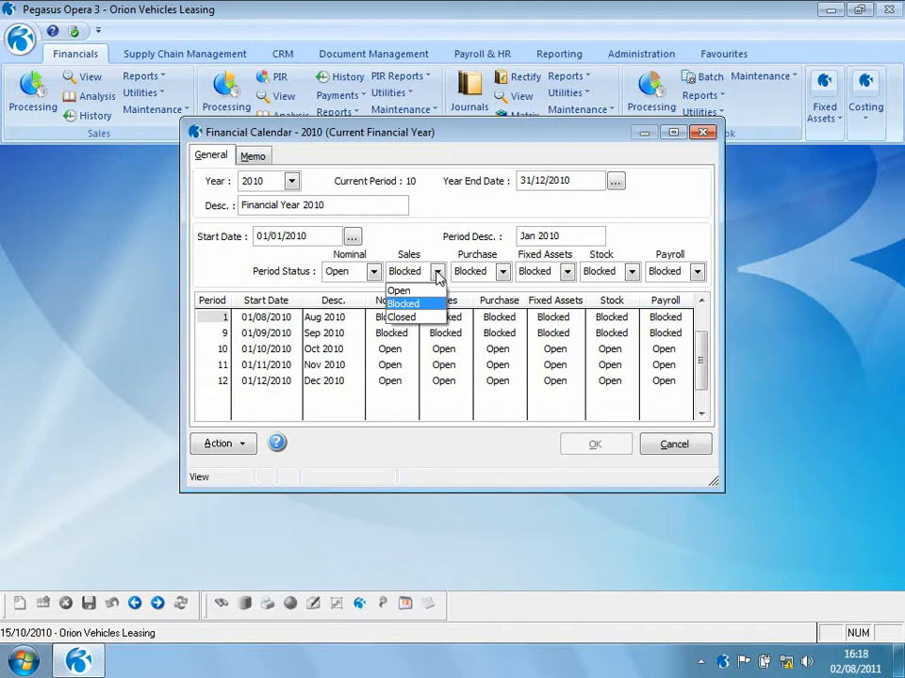
left_click(502, 273)
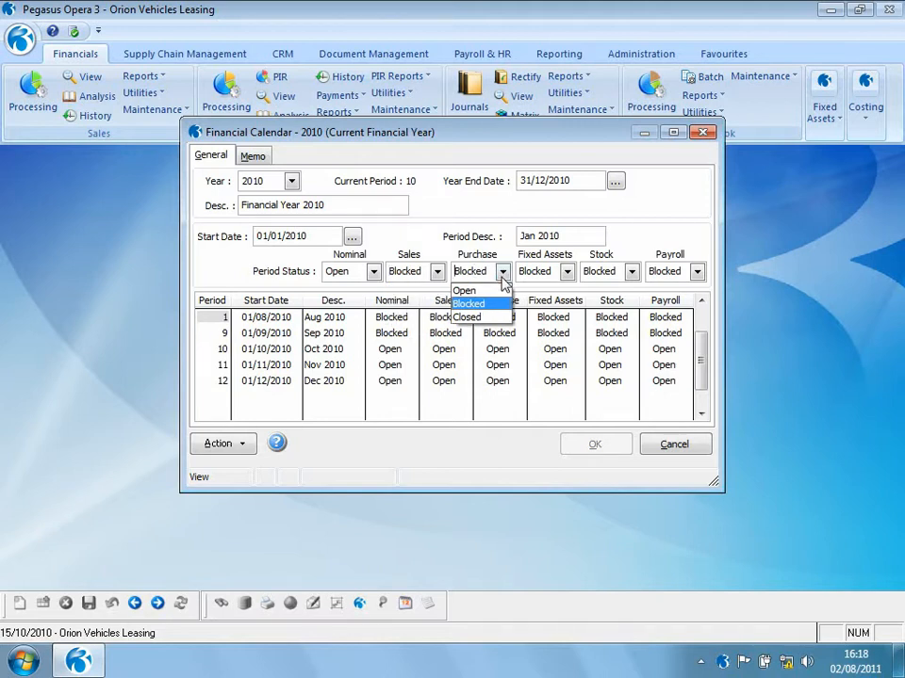
left_click(490, 304)
left_click(437, 271)
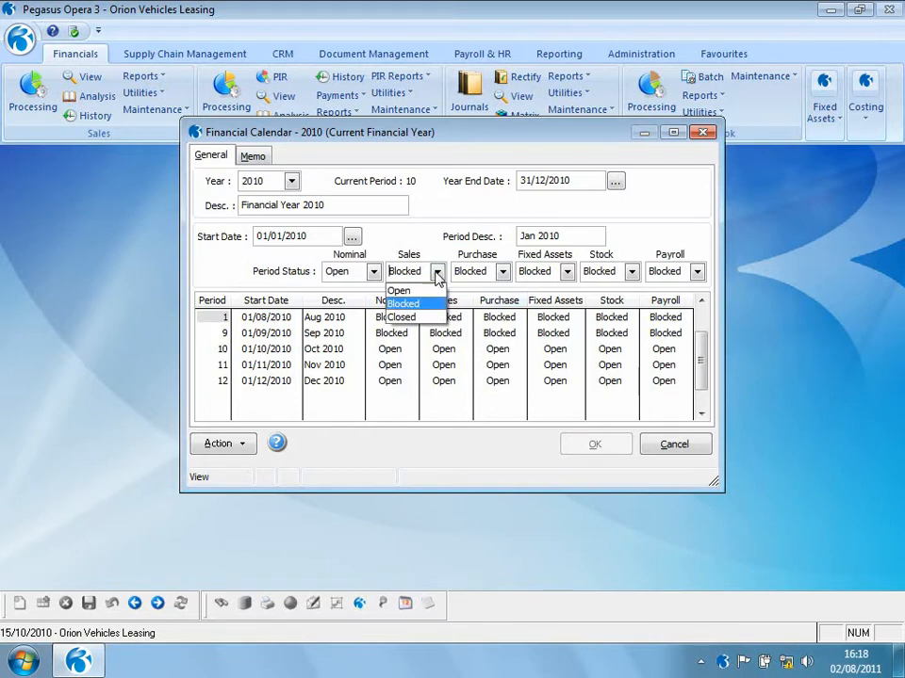
left_click(419, 289)
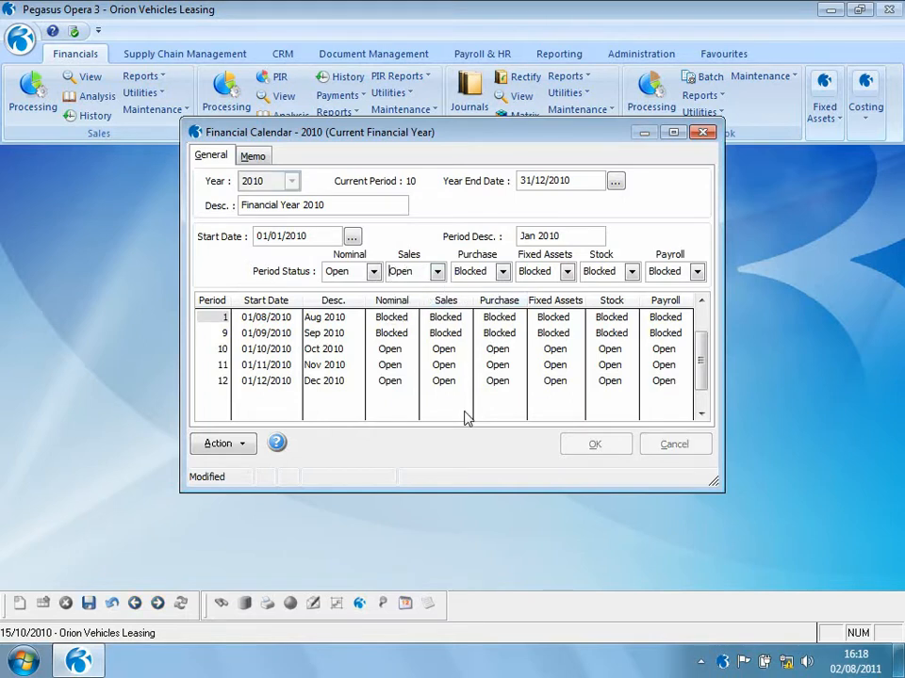
left_click(111, 603)
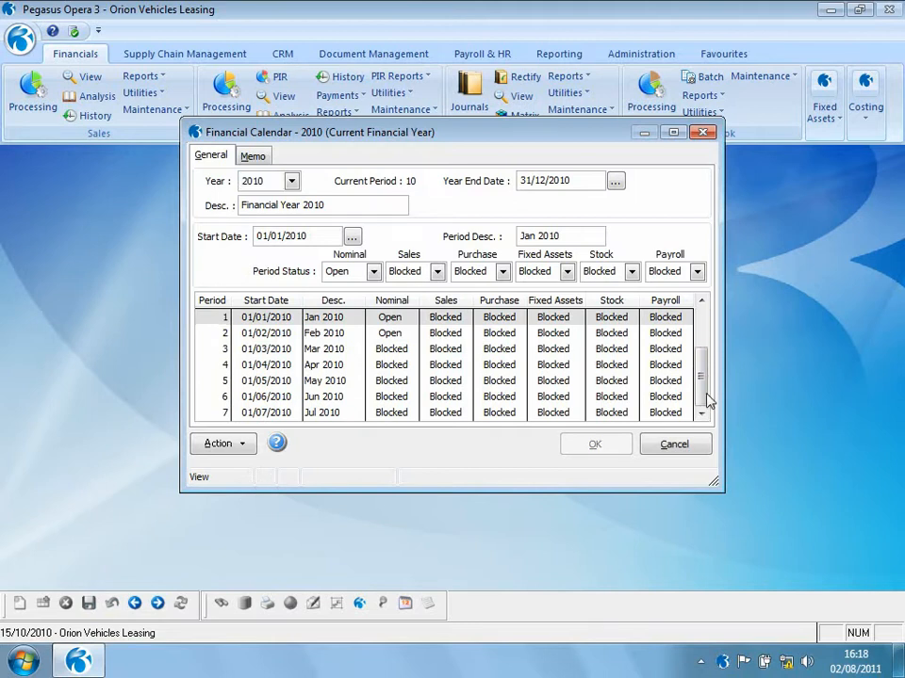
- Set November 2010's Nominal period status to Blocked, then revert the record changes
left_click(707, 397)
left_click(325, 365)
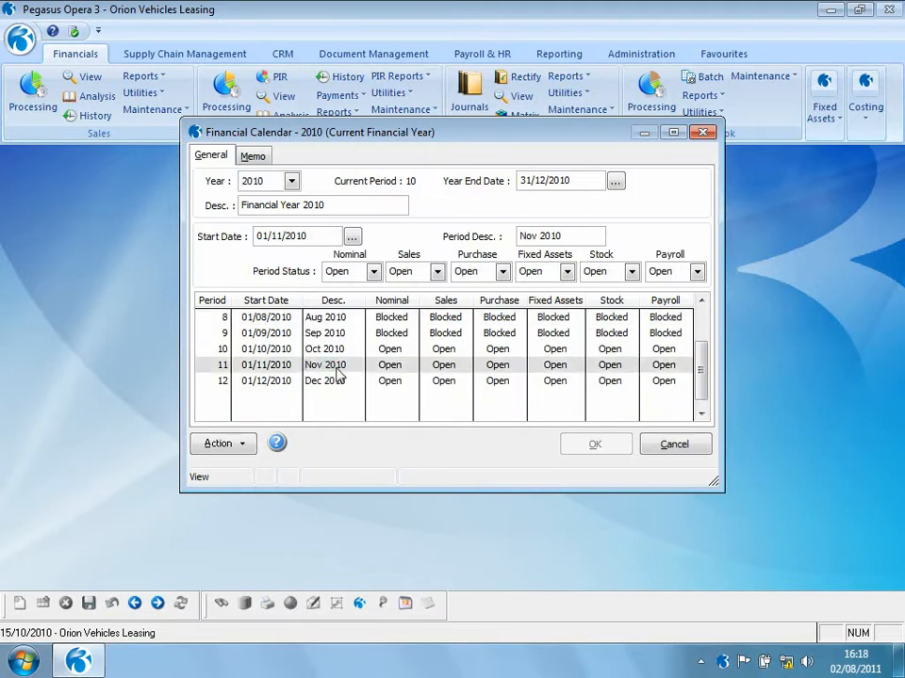
left_click(373, 271)
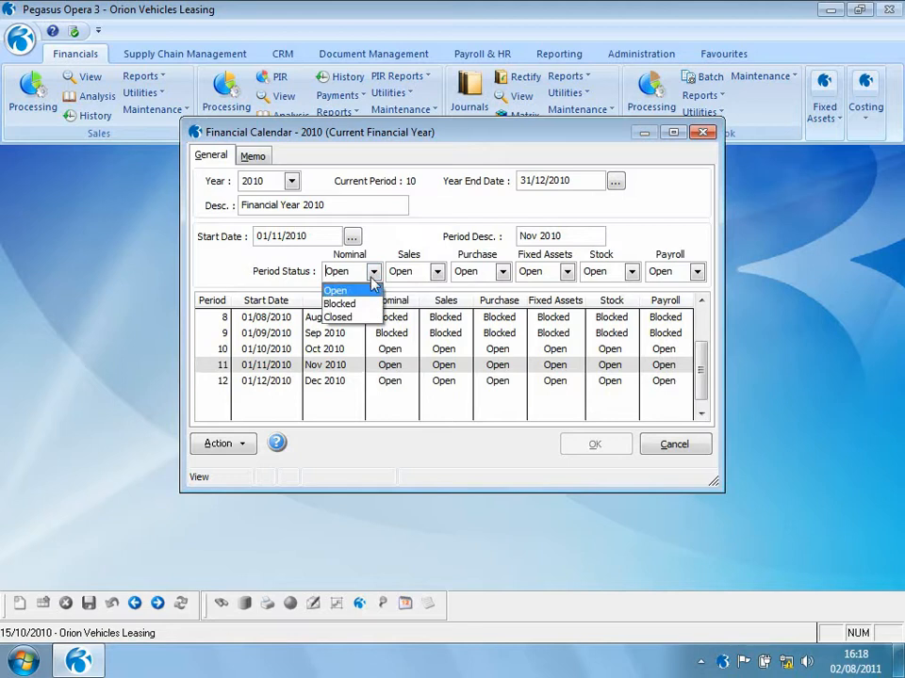
left_click(360, 306)
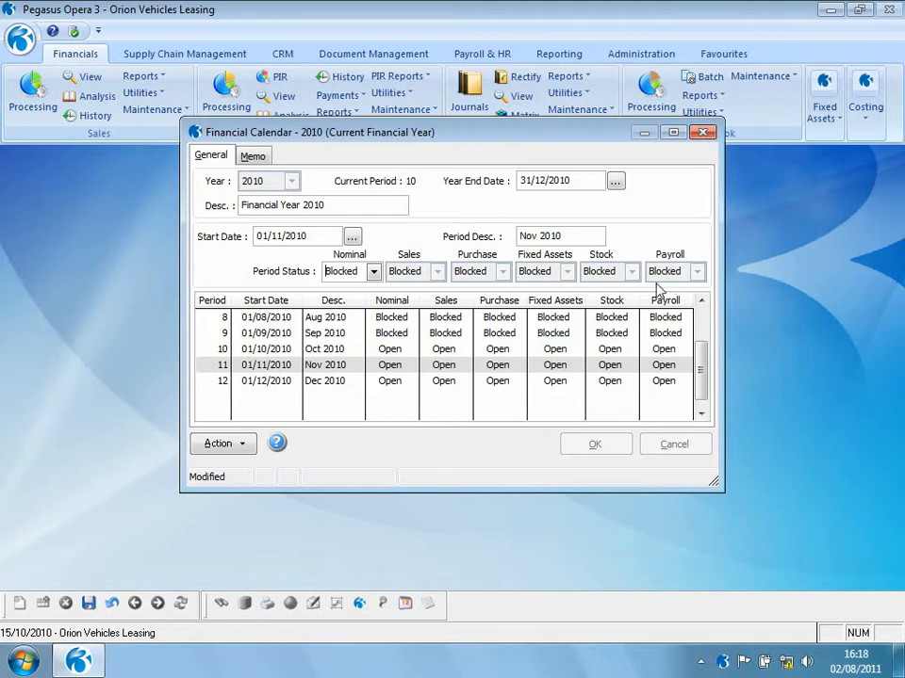
left_click(128, 606)
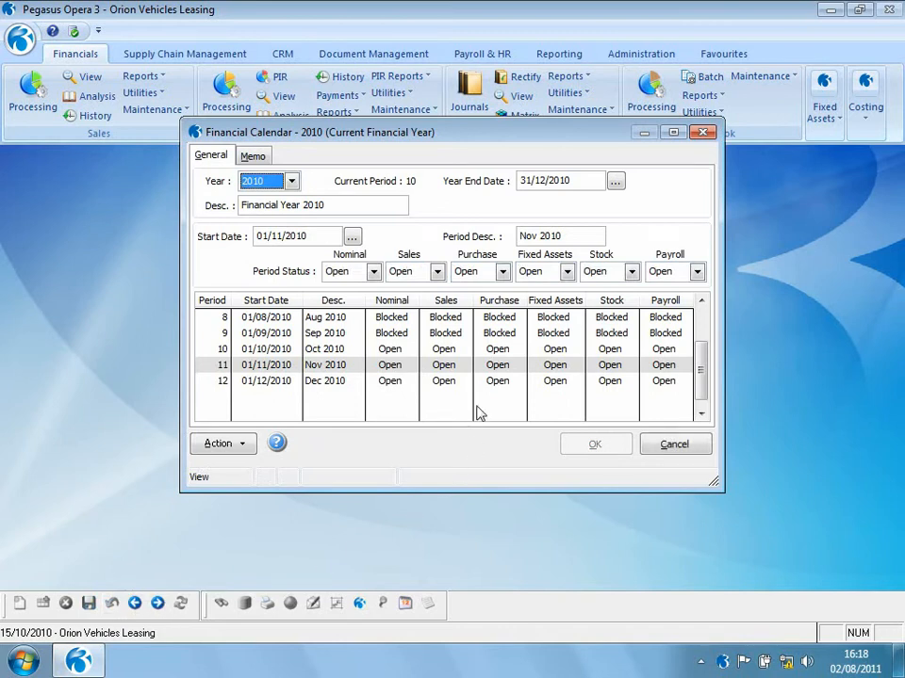
- Set October 2010's Purchase period status to Blocked, save and close the financial calendar
left_click(283, 348)
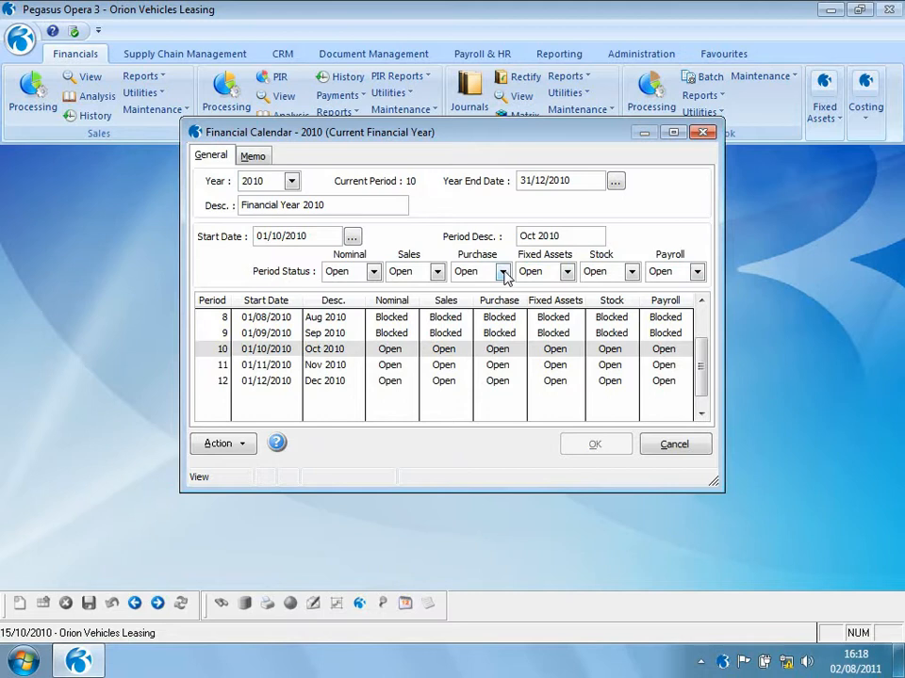
left_click(503, 271)
left_click(491, 305)
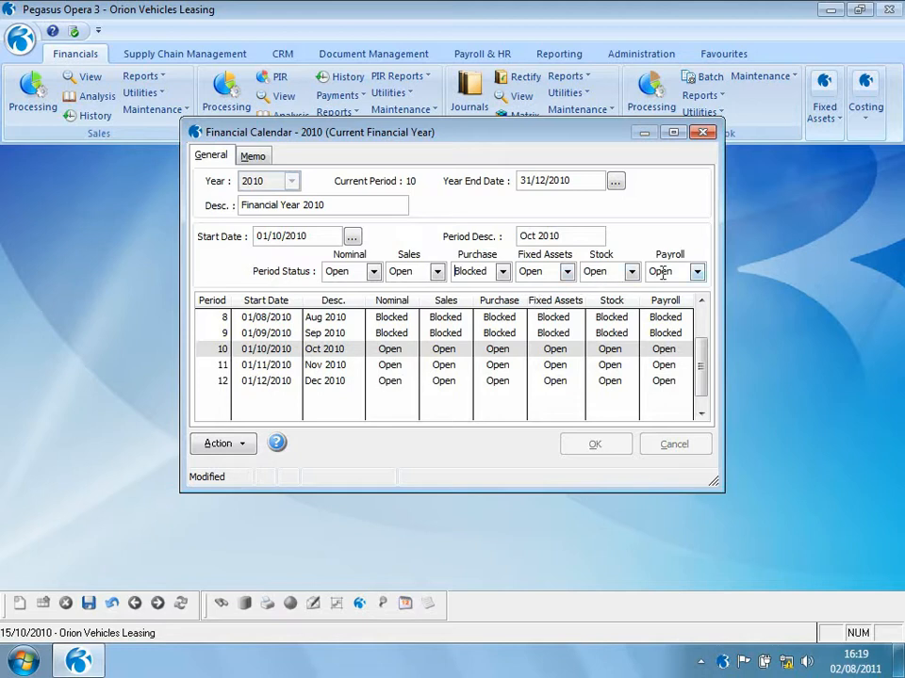
left_click(88, 604)
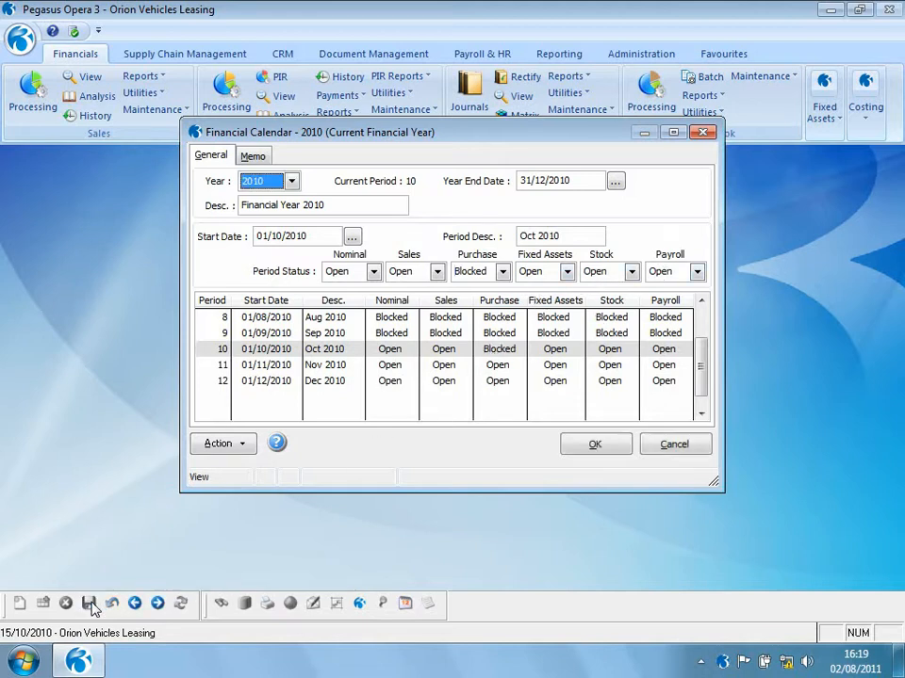
left_click(579, 448)
left_click(520, 391)
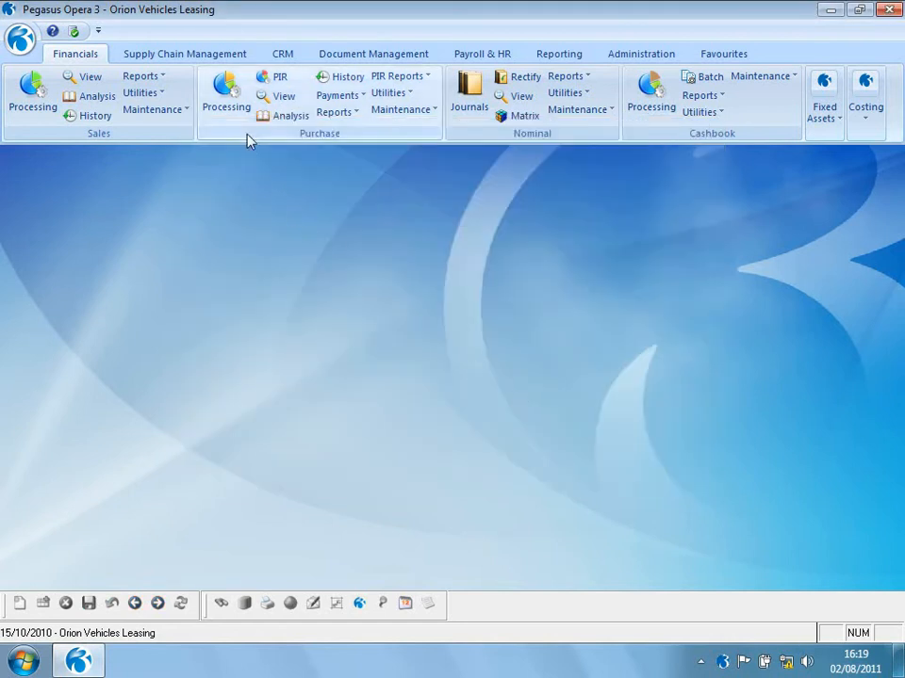
- Open Purchase Processing for Carters Limited and start entering a new invoice
left_click(226, 93)
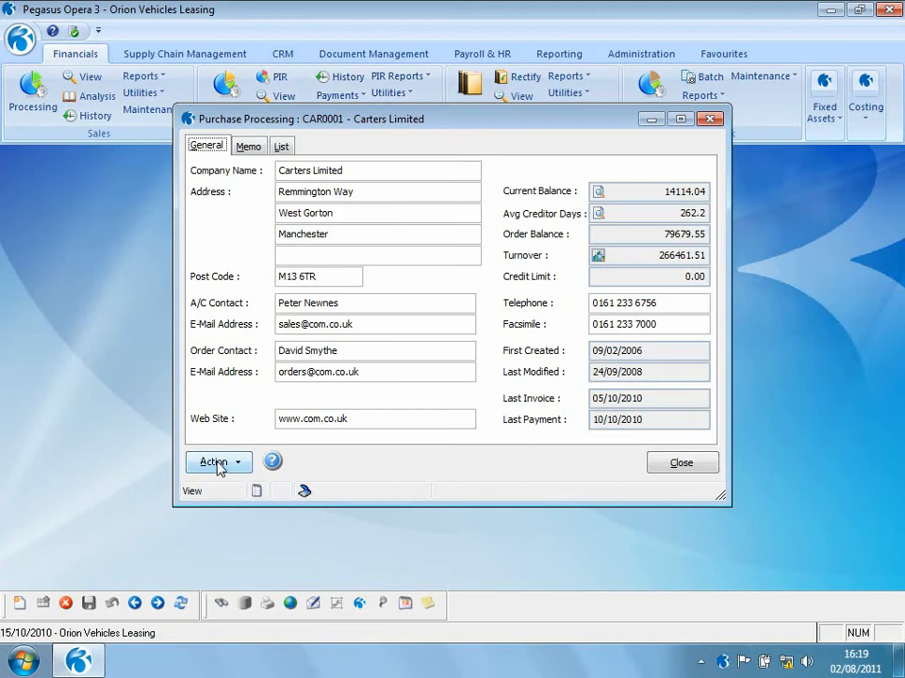
left_click(216, 464)
left_click(273, 501)
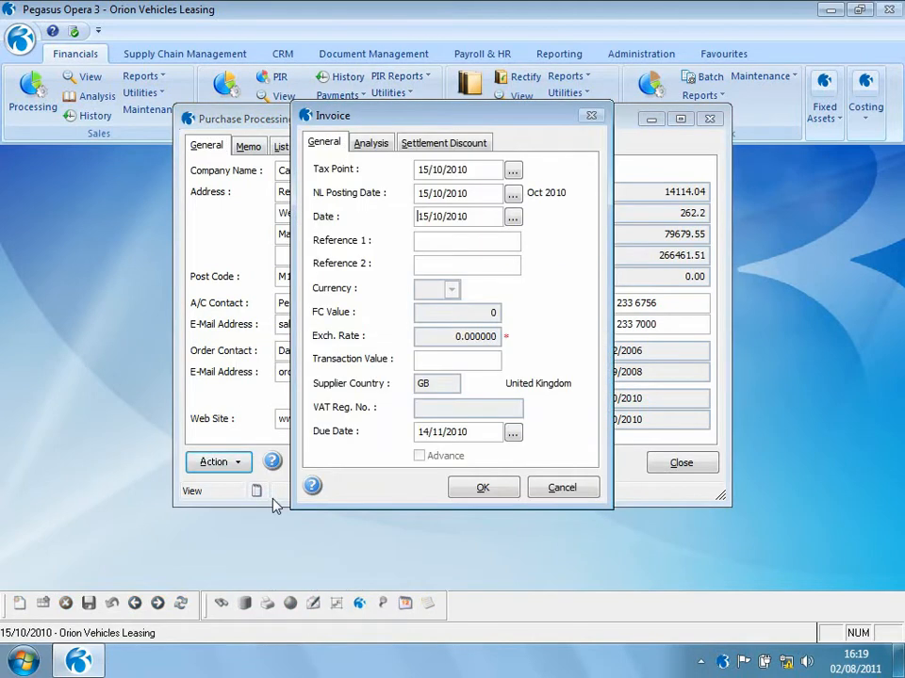
- Enter INV1000 as the purchase invoice's first reference
left_click(432, 243)
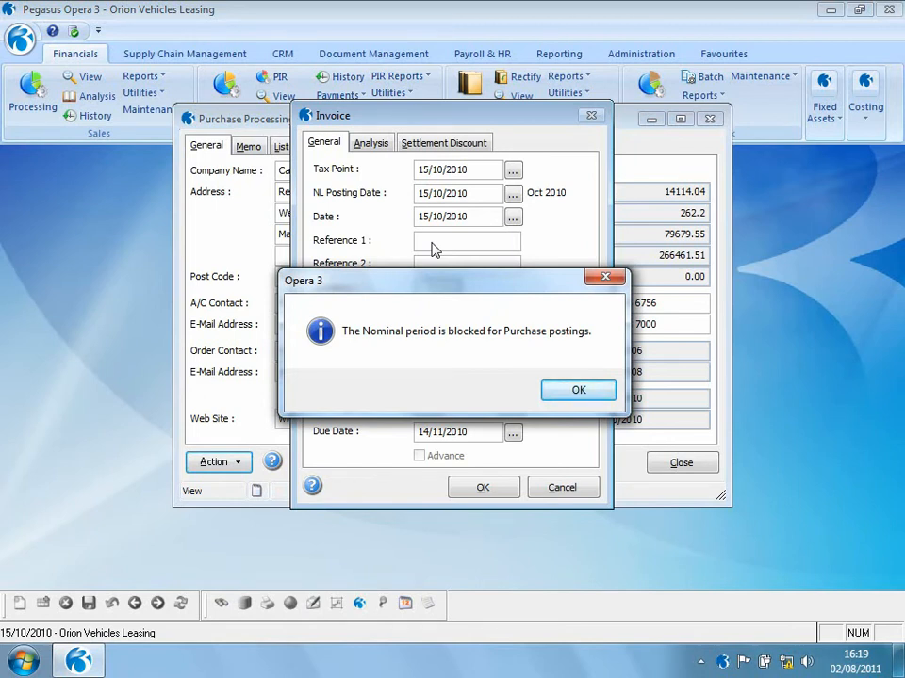
left_click(558, 394)
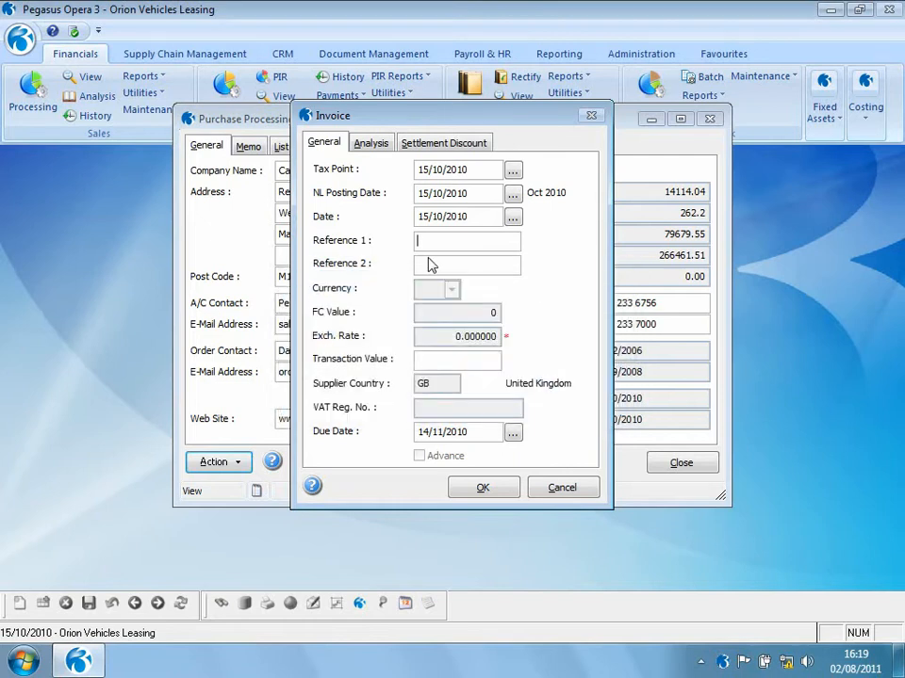
type("INV1000")
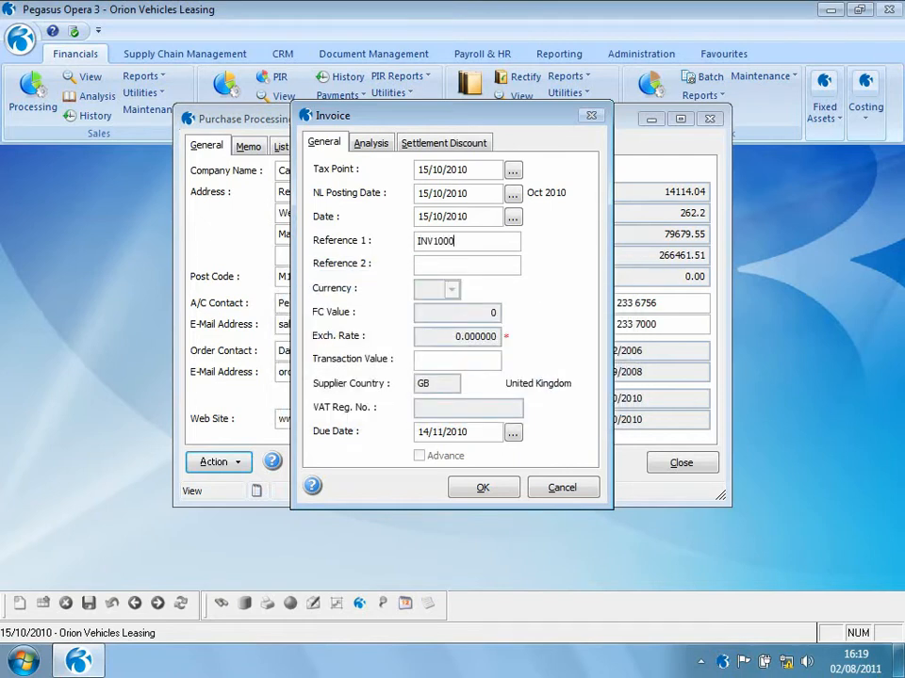
- Set the invoice's NL posting date to 30/11/2010 using the date selector
left_click(513, 195)
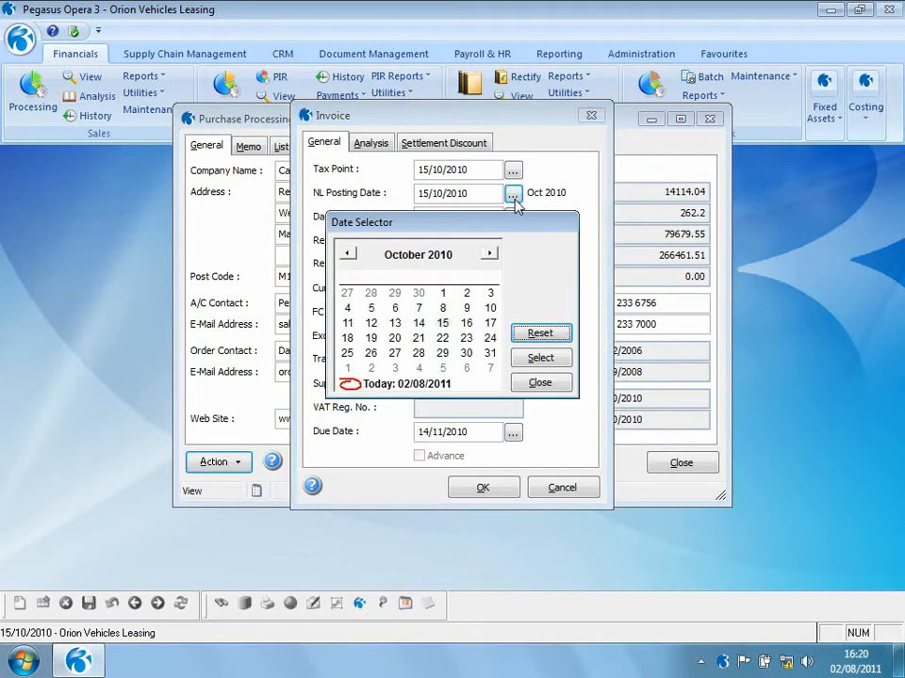
left_click(489, 254)
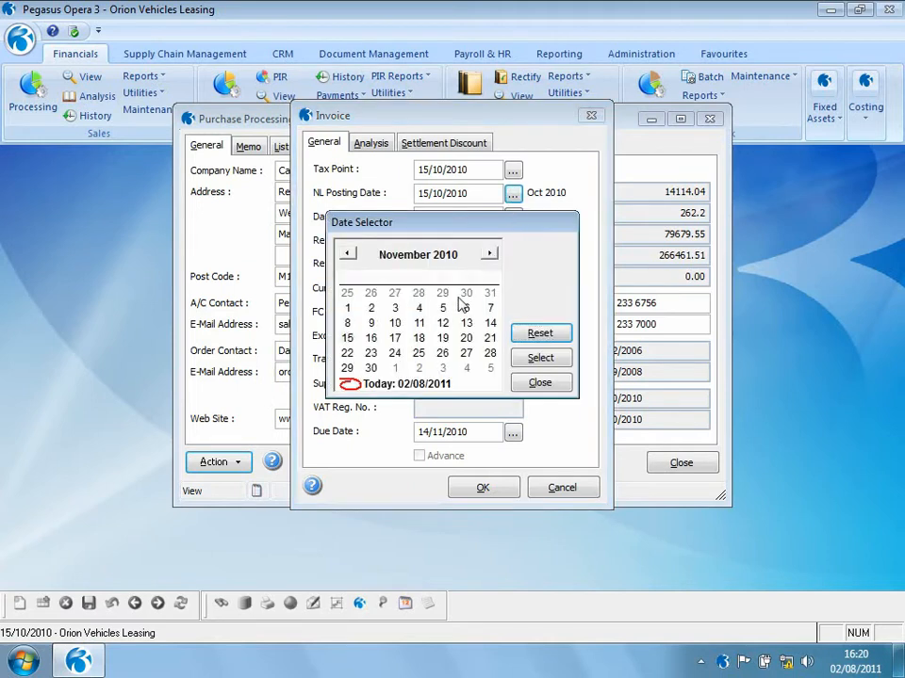
double_click(371, 369)
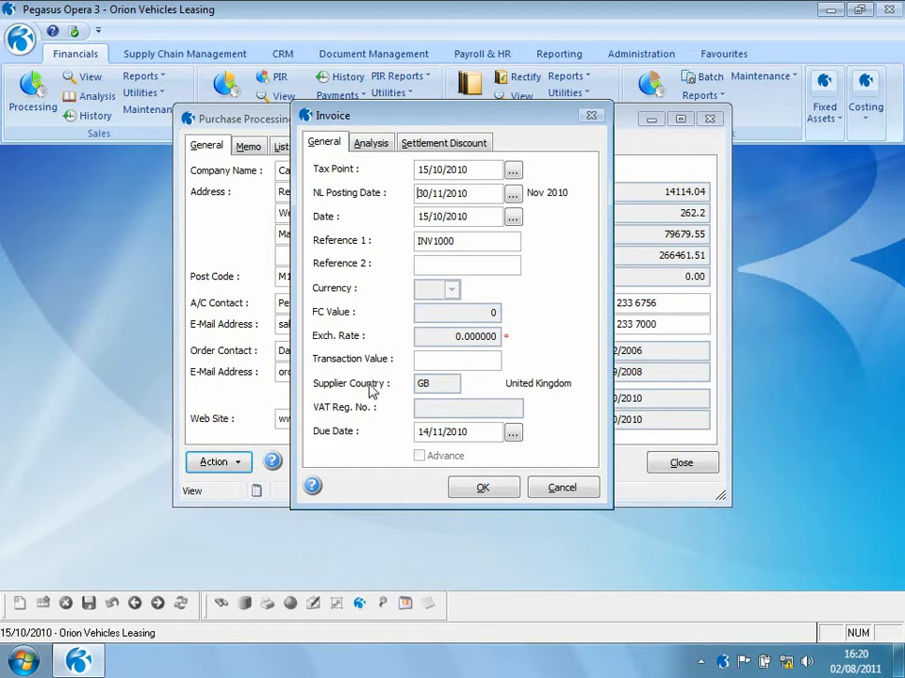
- Enter a transaction value of 117.50 and confirm the invoice header
left_click(436, 359)
type("117.5")
left_click(480, 485)
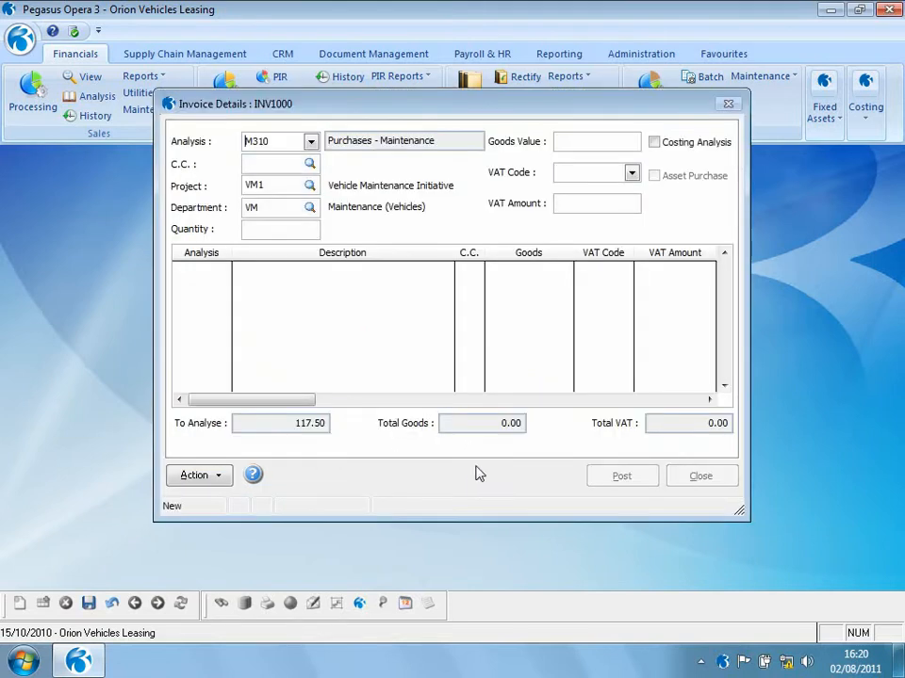
- Analyse 100.00 goods to M310, post the invoice without capturing a document, and close purchase processing
left_click(597, 141)
type("100")
key("Tab")
key("Tab")
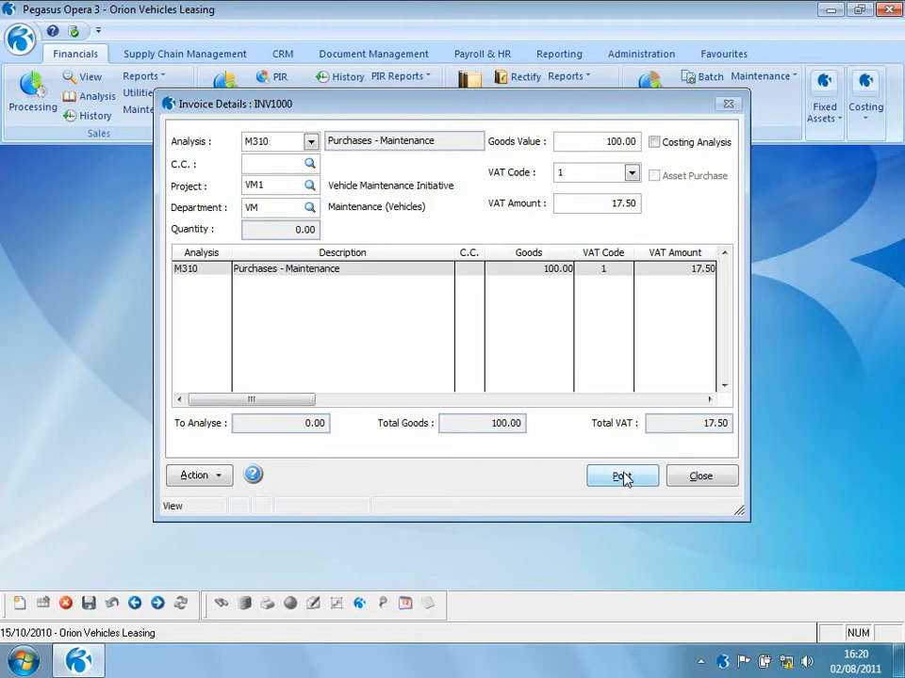
left_click(624, 477)
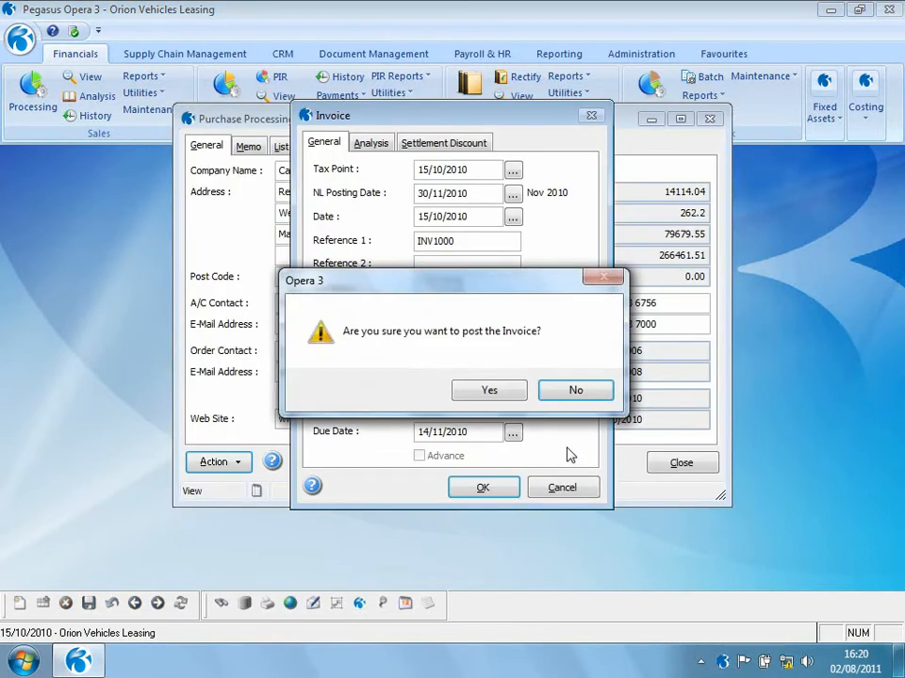
left_click(491, 392)
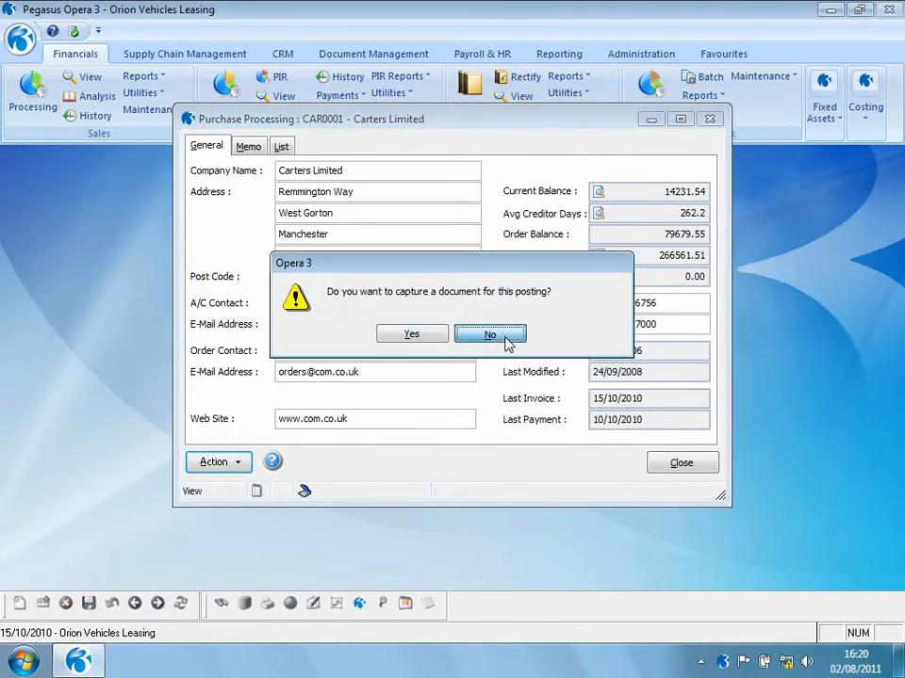
left_click(503, 341)
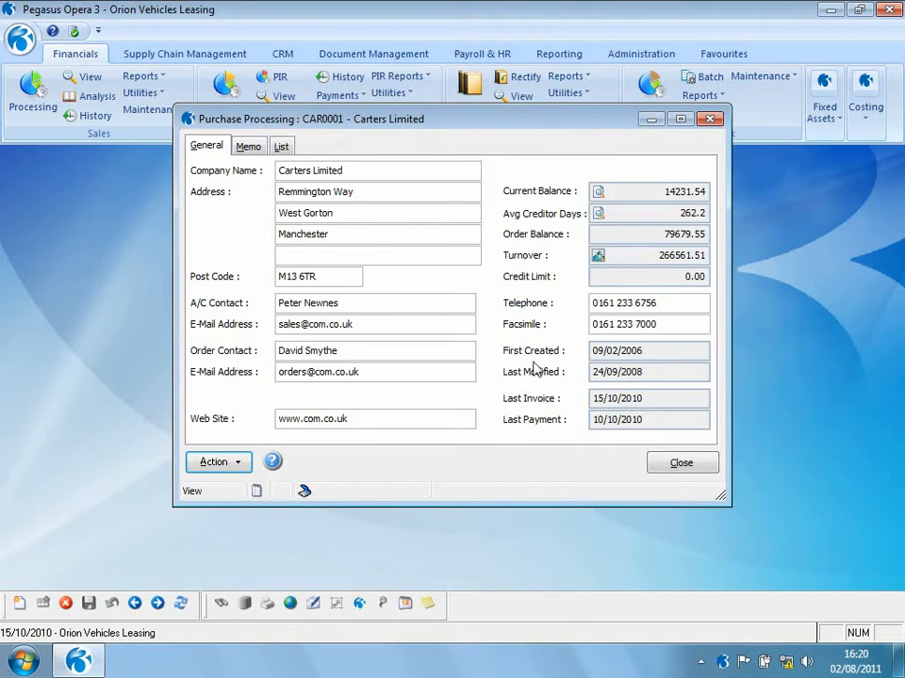
left_click(680, 463)
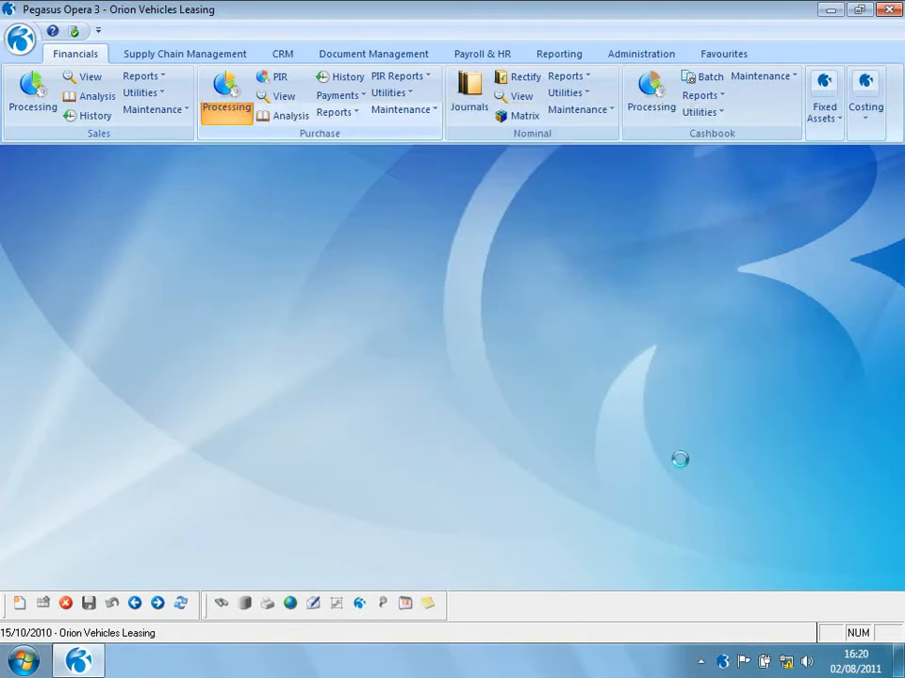
- Review the Trade Creditors transactions in the Nominal View for periods 1 to 11 of 2010
left_click(523, 97)
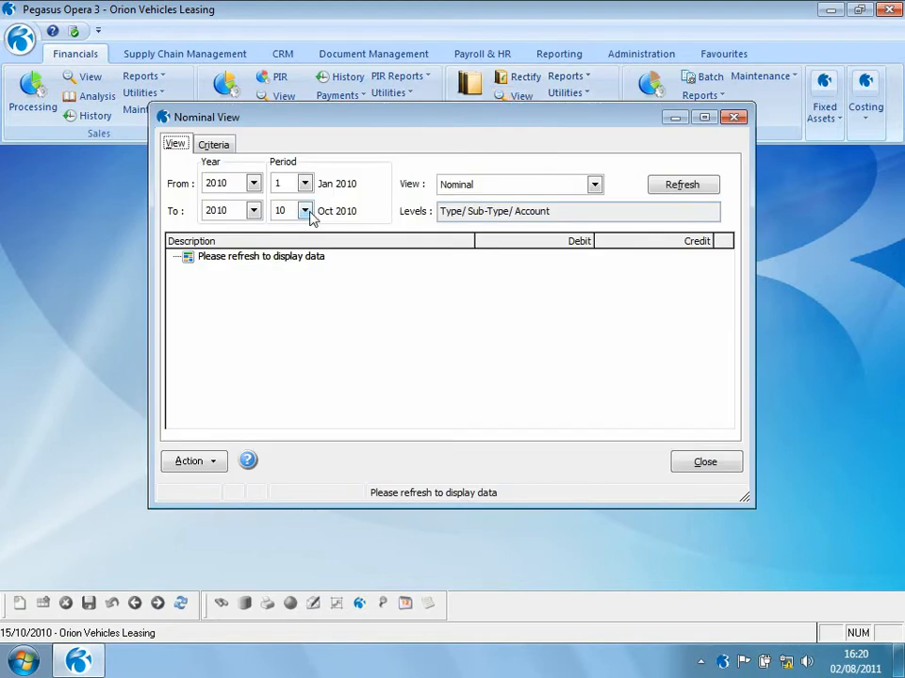
left_click(304, 212)
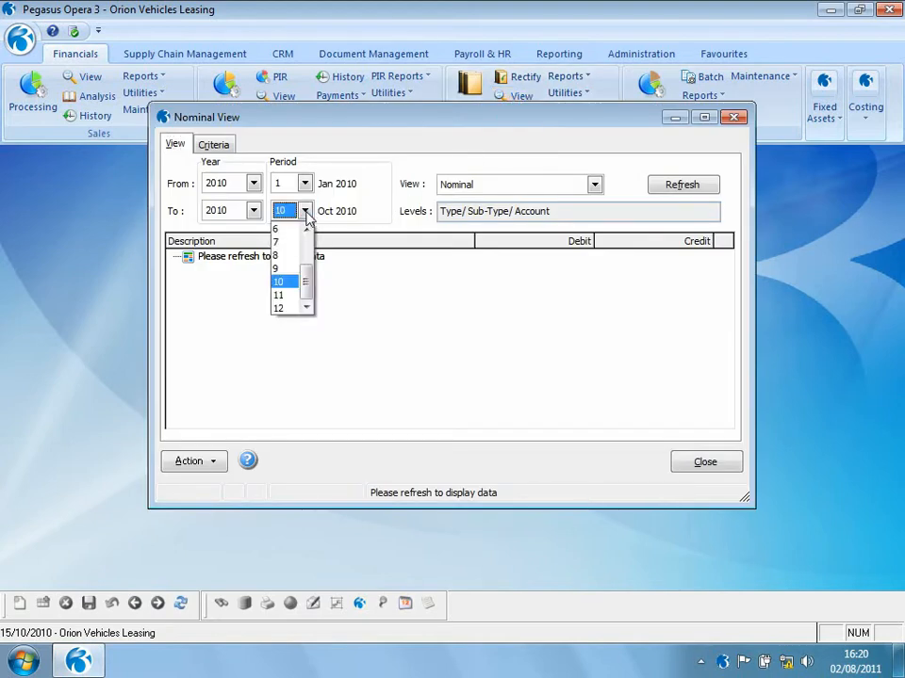
left_click(294, 295)
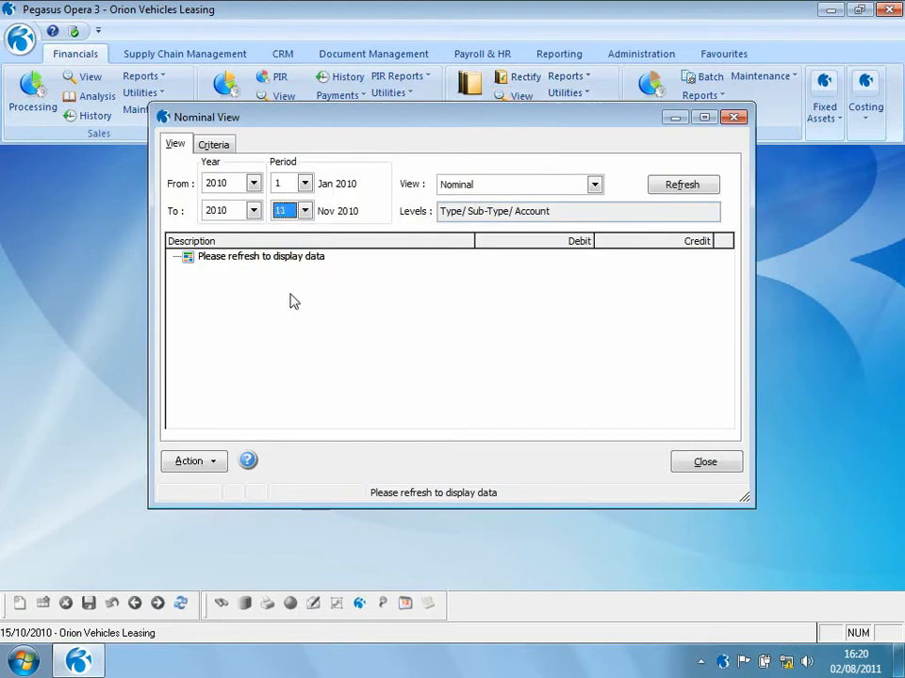
left_click(680, 186)
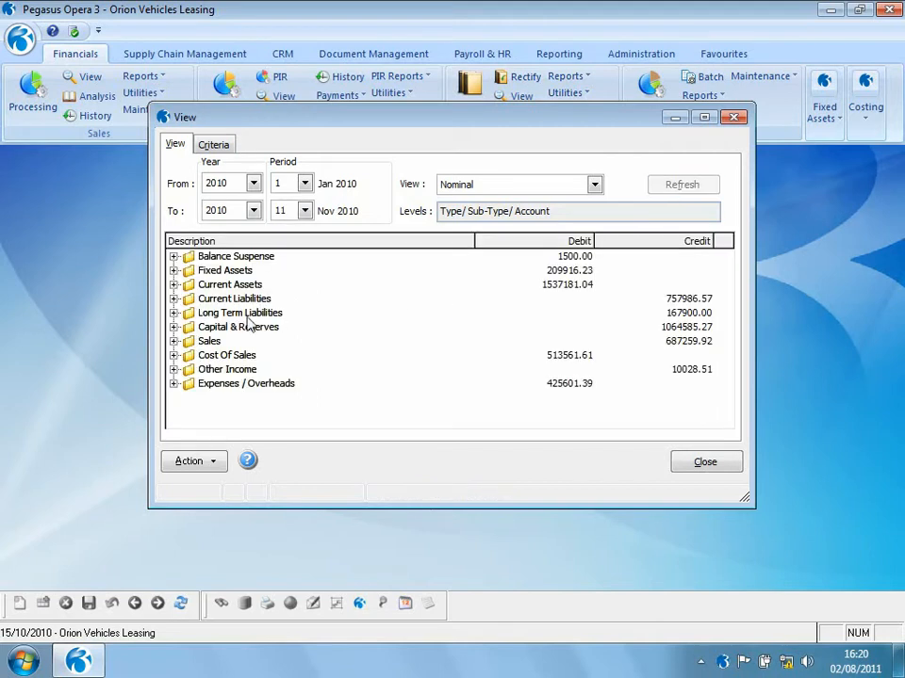
left_click(177, 298)
left_click(189, 314)
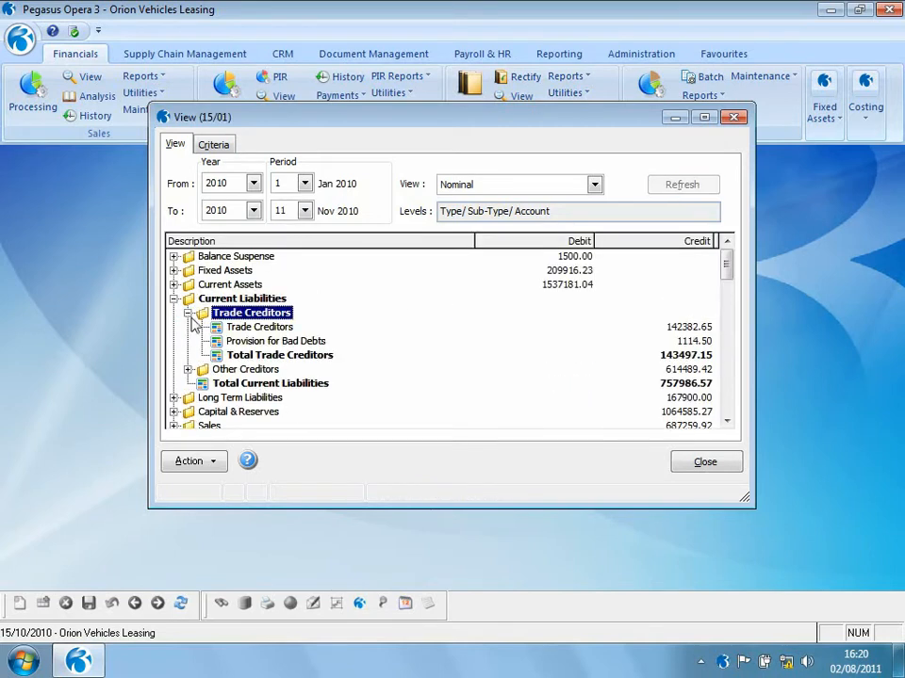
double_click(227, 327)
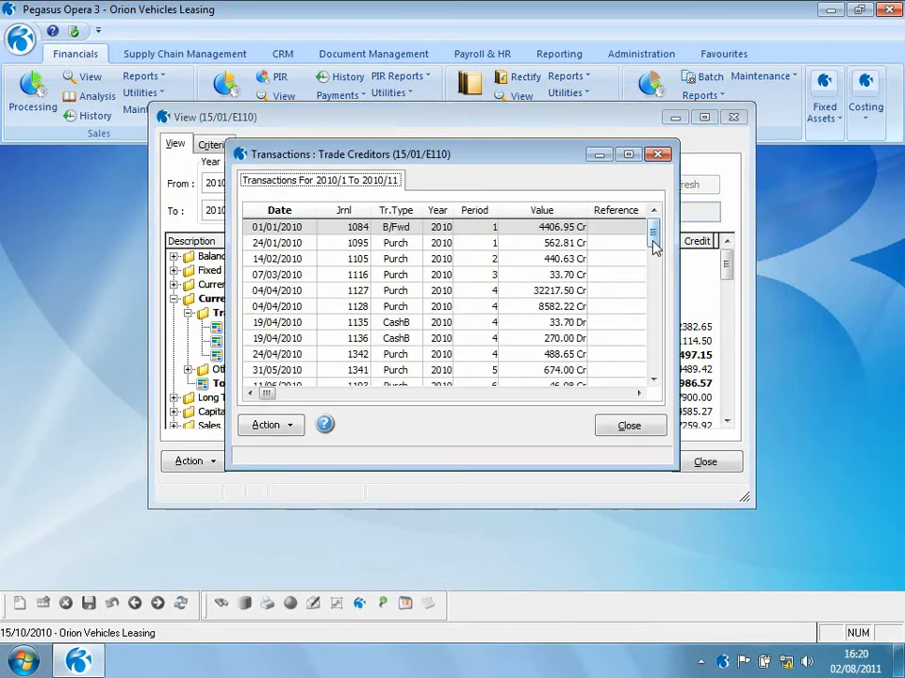
left_click_drag(652, 234, 642, 395)
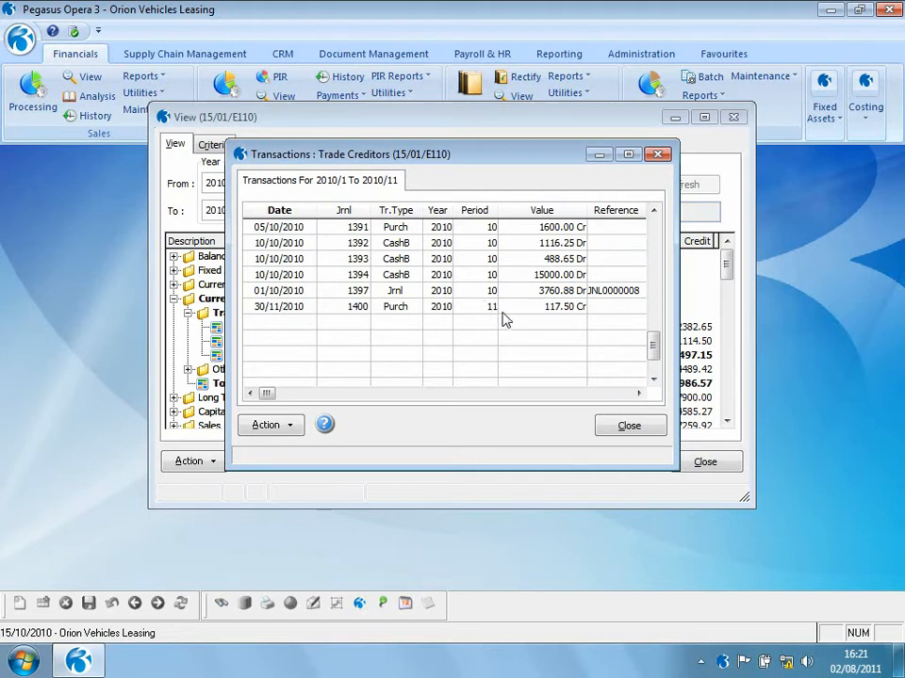
left_click(623, 427)
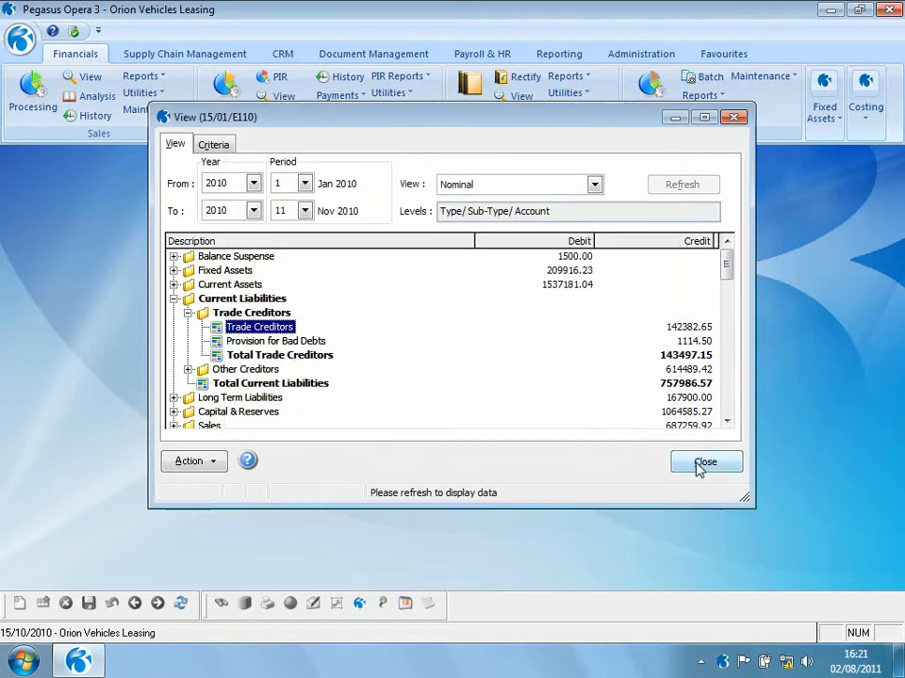
left_click(174, 298)
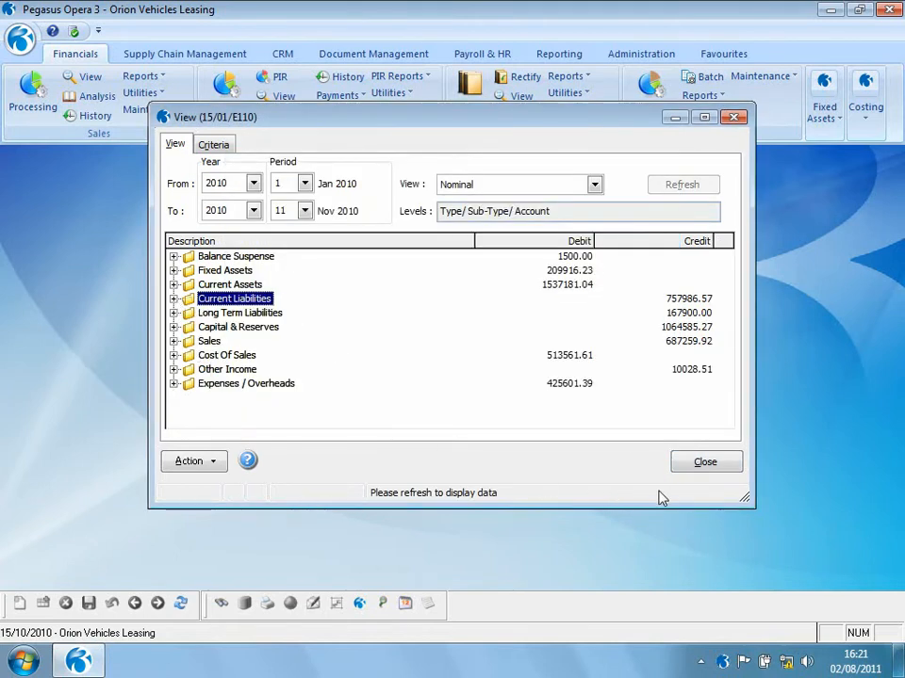
left_click(703, 463)
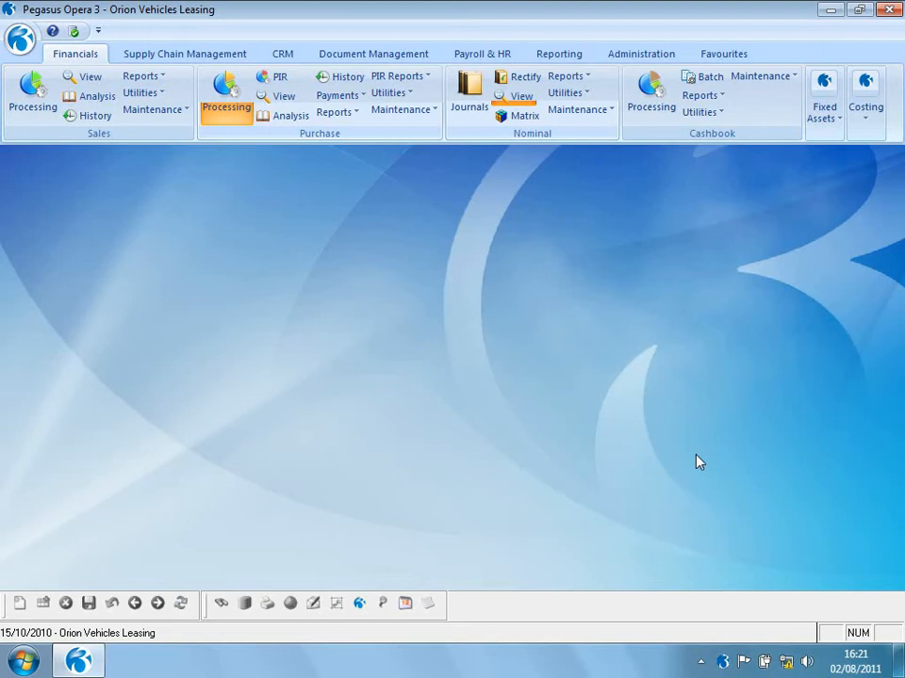
- Start a new nominal journal described Test Journal, dated 15/10/2009
left_click(469, 87)
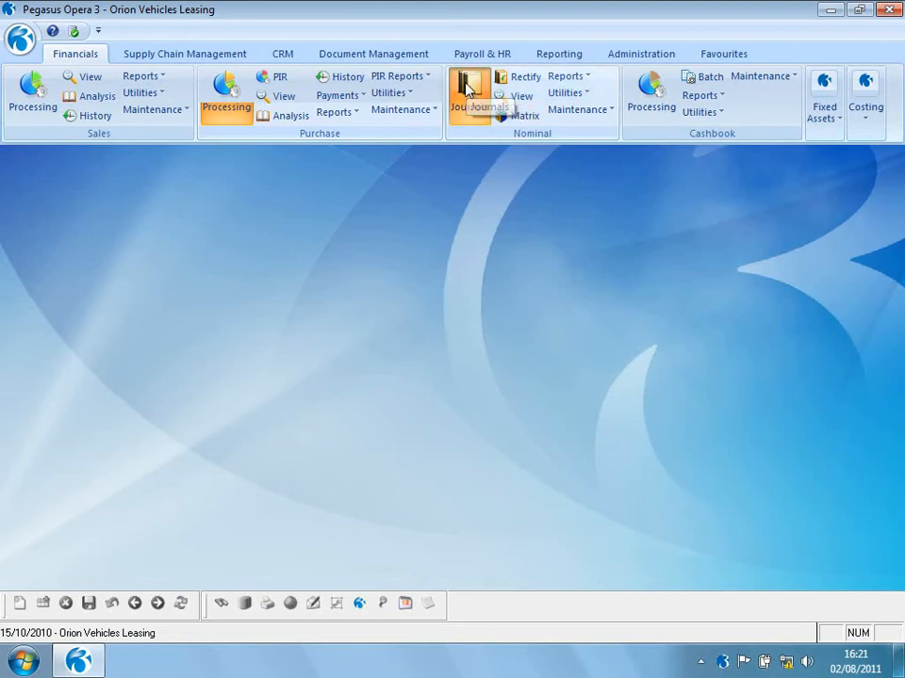
left_click(19, 606)
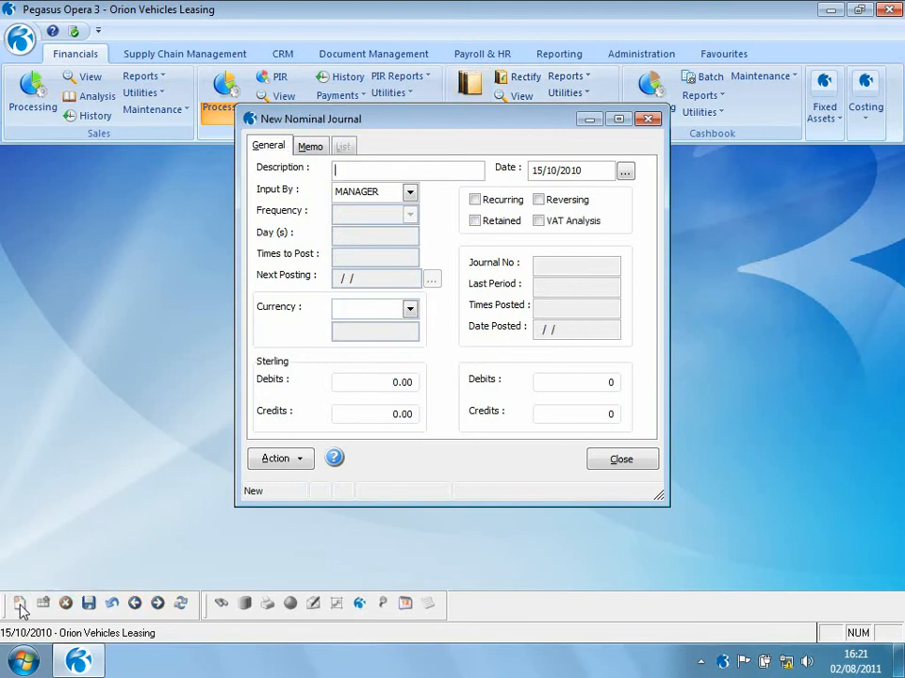
type("Te")
left_click(579, 171)
key("BackSpace")
type("0")
- Add a journal line debiting 100.00 to account A110 Freehold Buildings - Cost
left_click(285, 462)
left_click(345, 527)
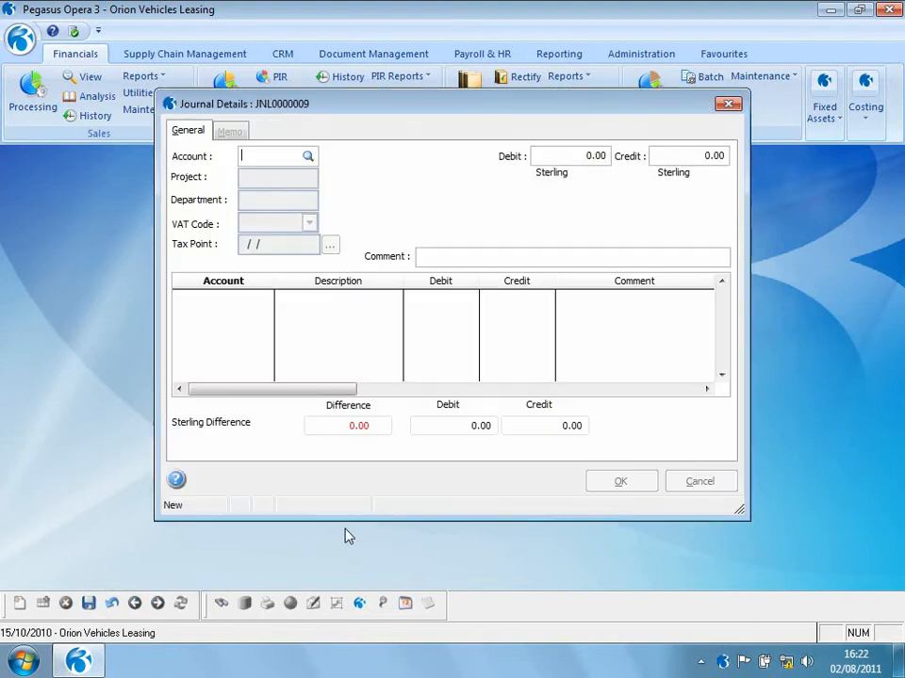
type("7")
key("Return")
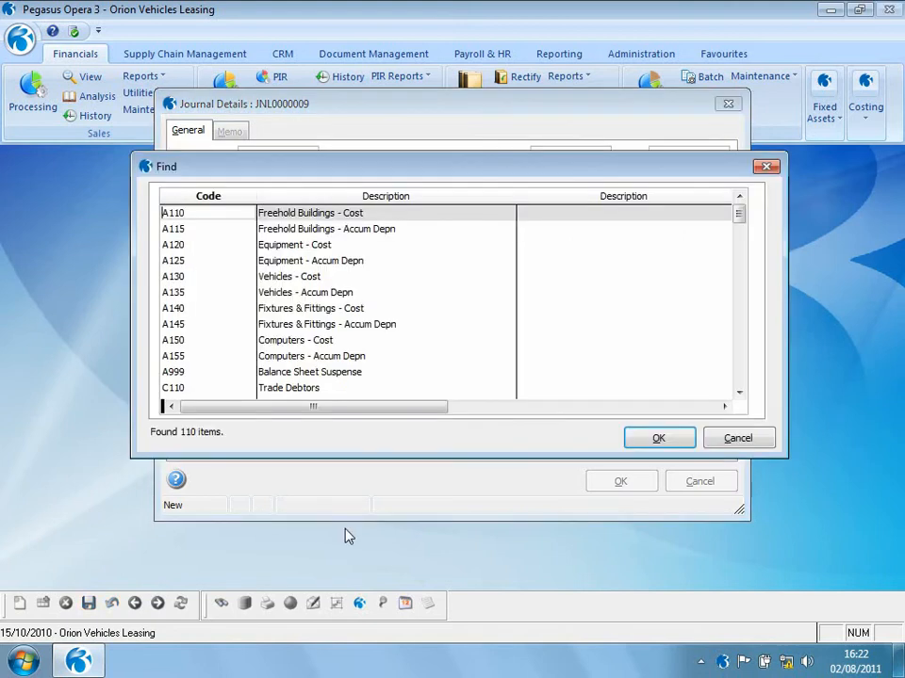
key("Return")
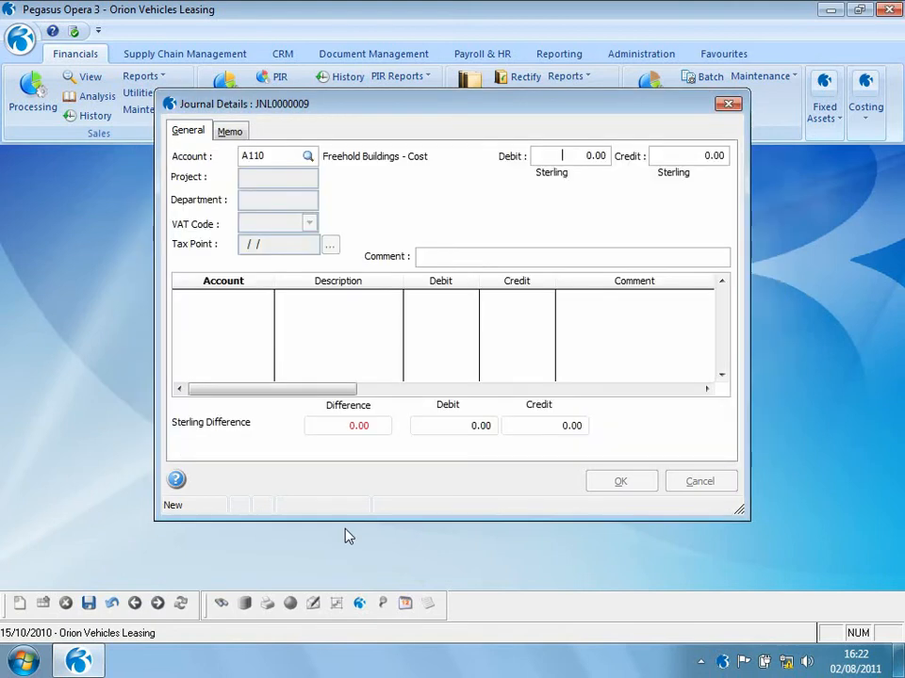
type("100")
key("Return")
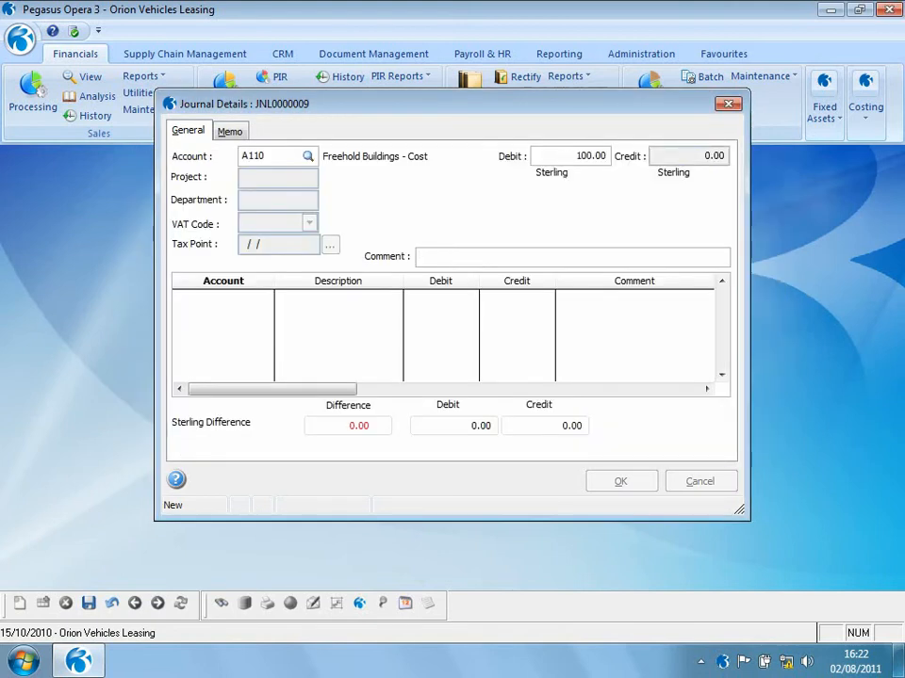
- Add a line crediting 100.00 to account A115 Freehold Buildings - Accum Depn and confirm the journal details
key("Return")
type("?")
key("Return")
key("Down")
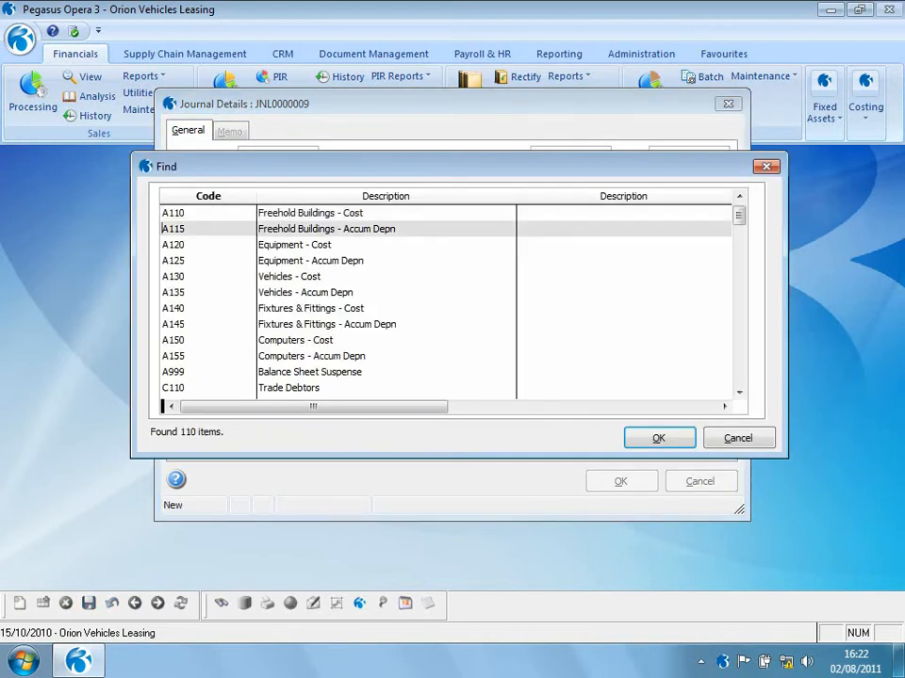
key("Return")
left_click_drag(695, 151, 757, 149)
type("100.00")
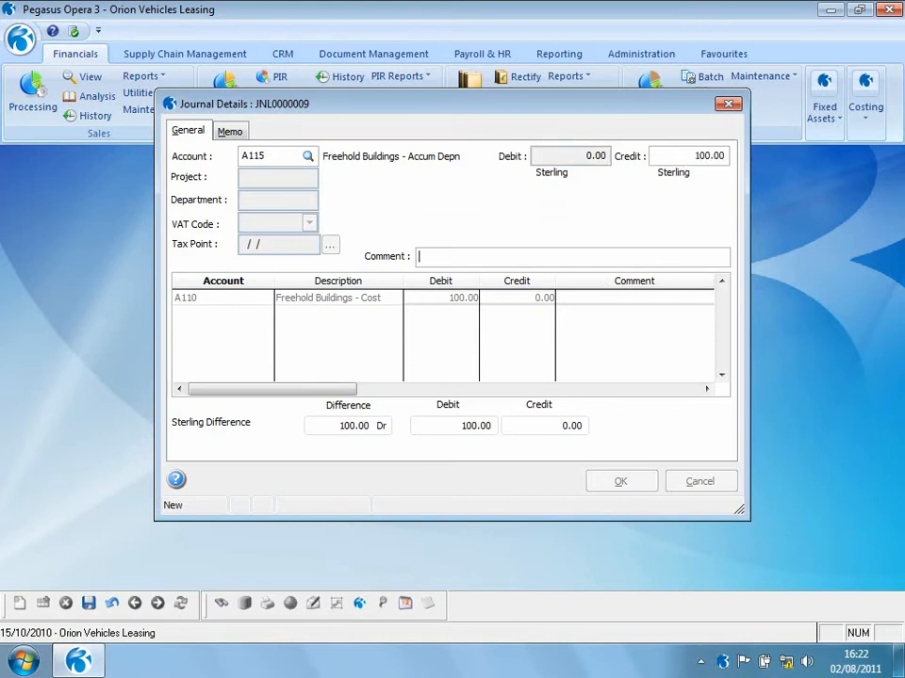
left_click(624, 481)
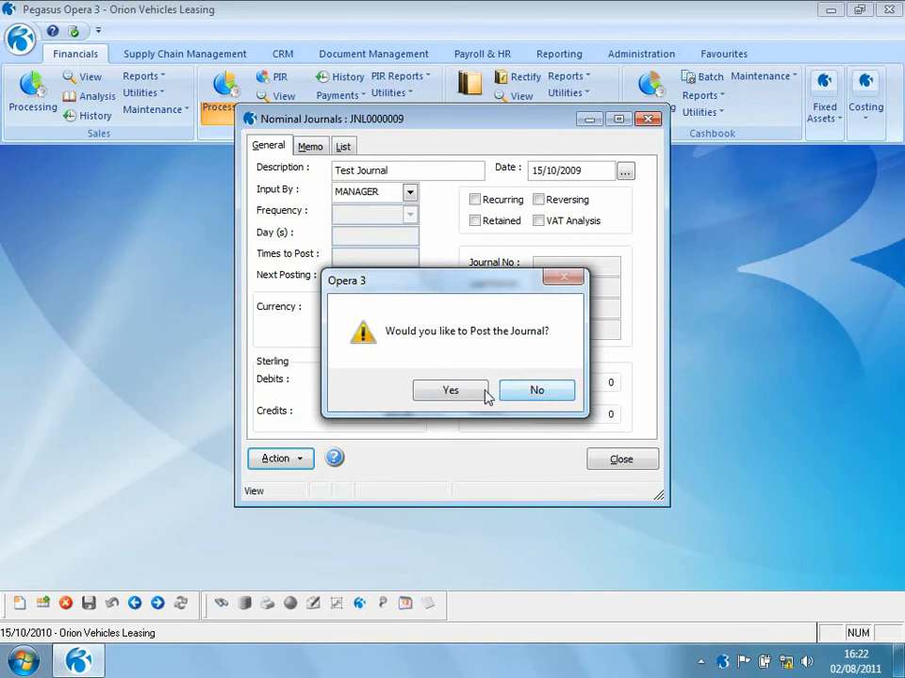
- Post the journal with its posting date changed into the previous year
left_click(466, 395)
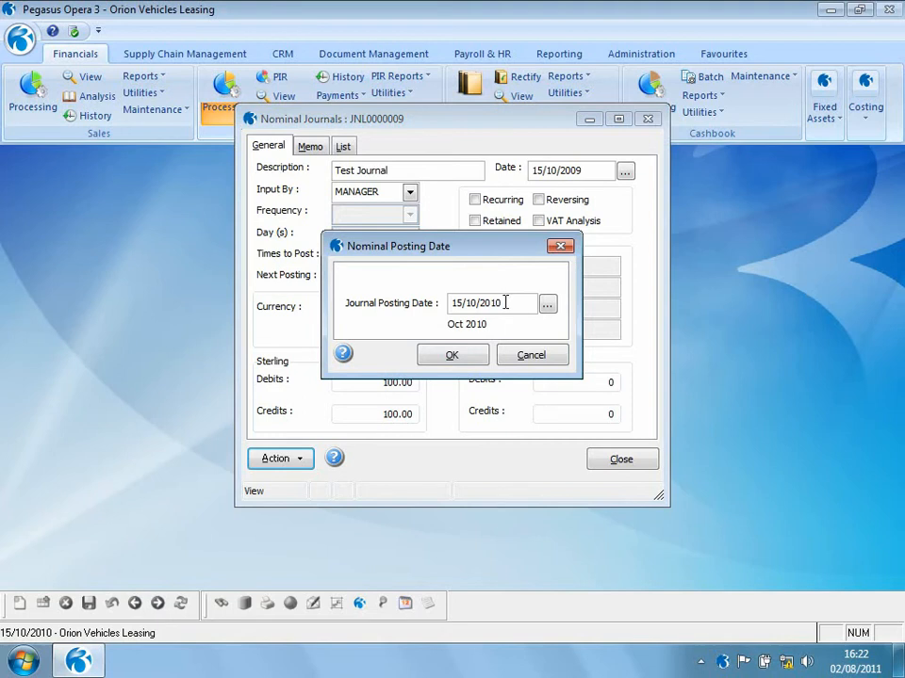
key("BackSpace")
type("0")
left_click(456, 360)
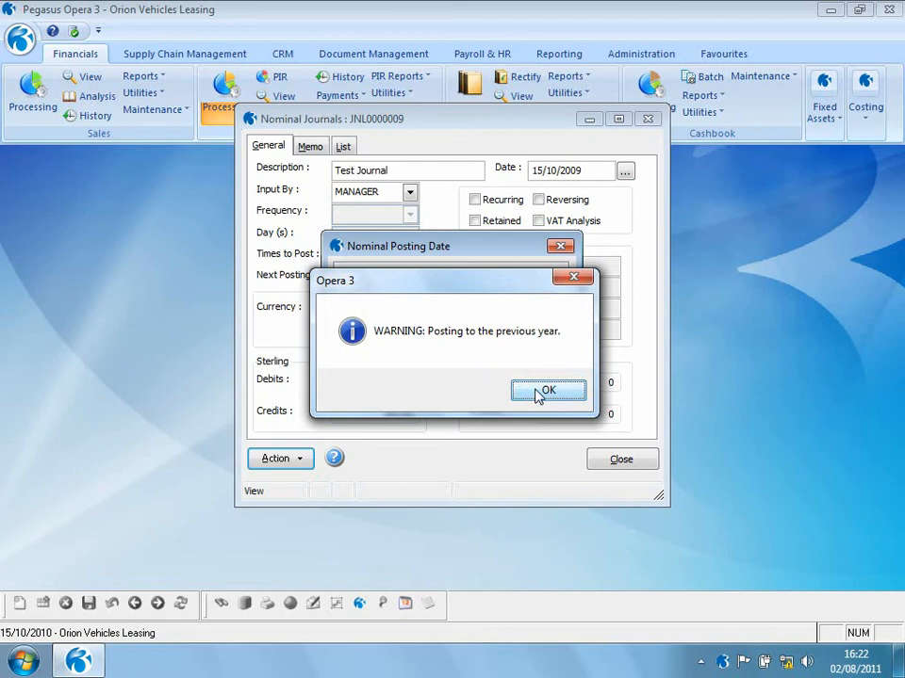
left_click(538, 392)
left_click(460, 356)
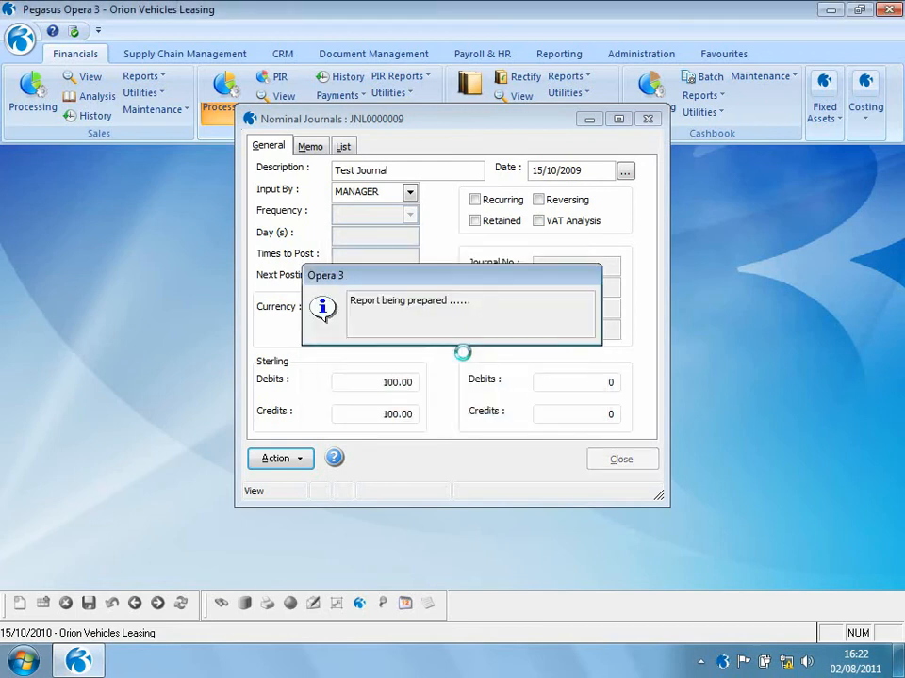
- Publish the journal report as a PDF file named 1, overwriting the existing file, and close the journal
left_click(376, 222)
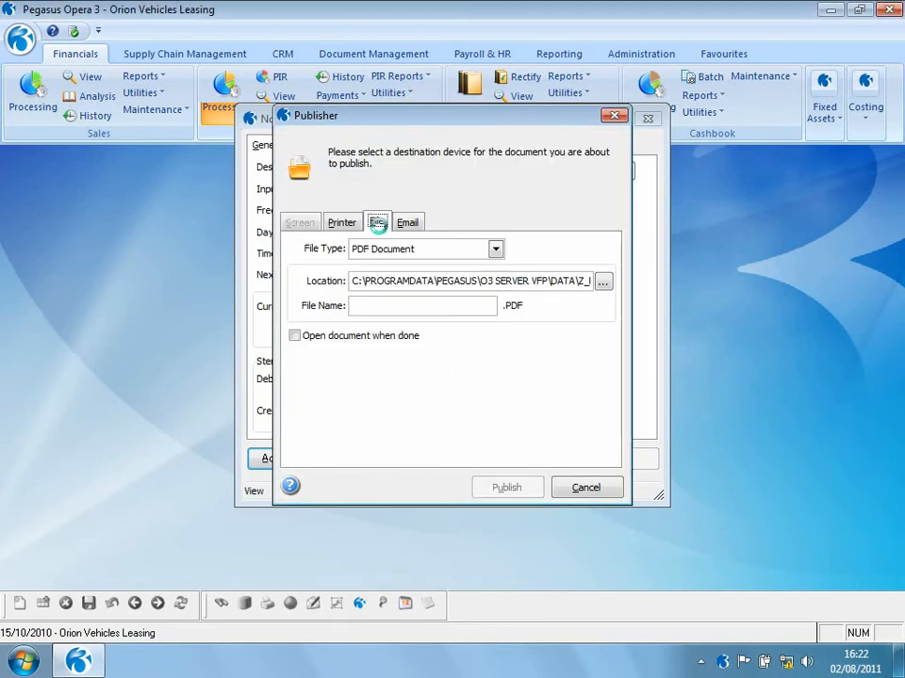
type("1")
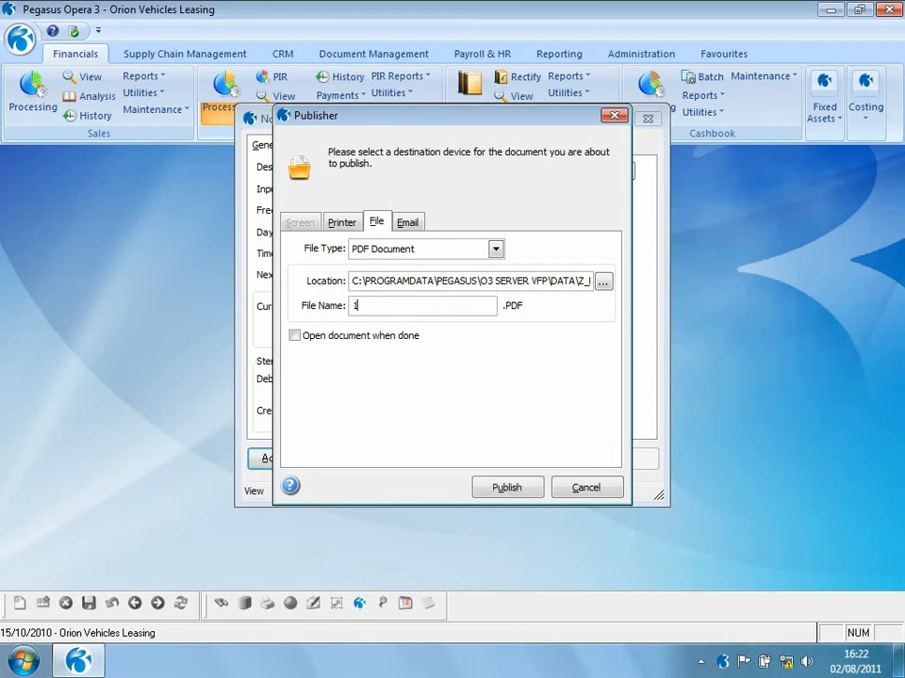
left_click(506, 487)
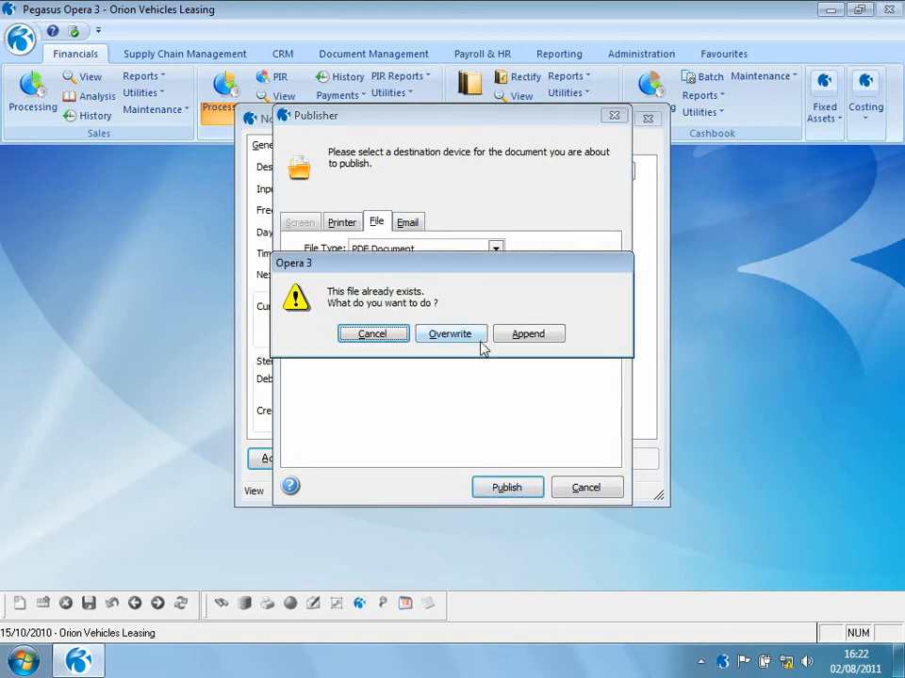
left_click(478, 343)
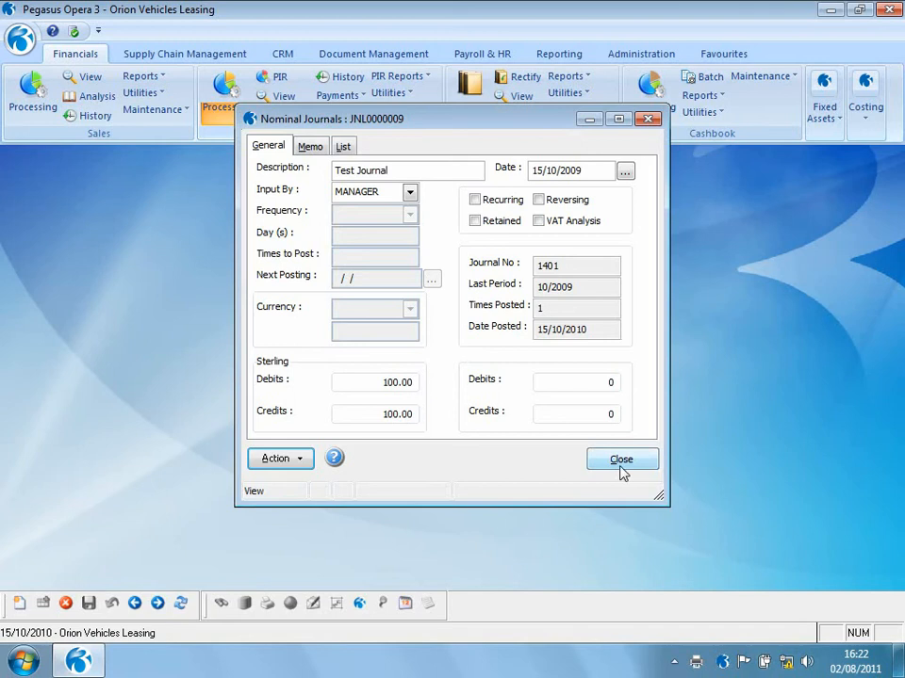
left_click(621, 461)
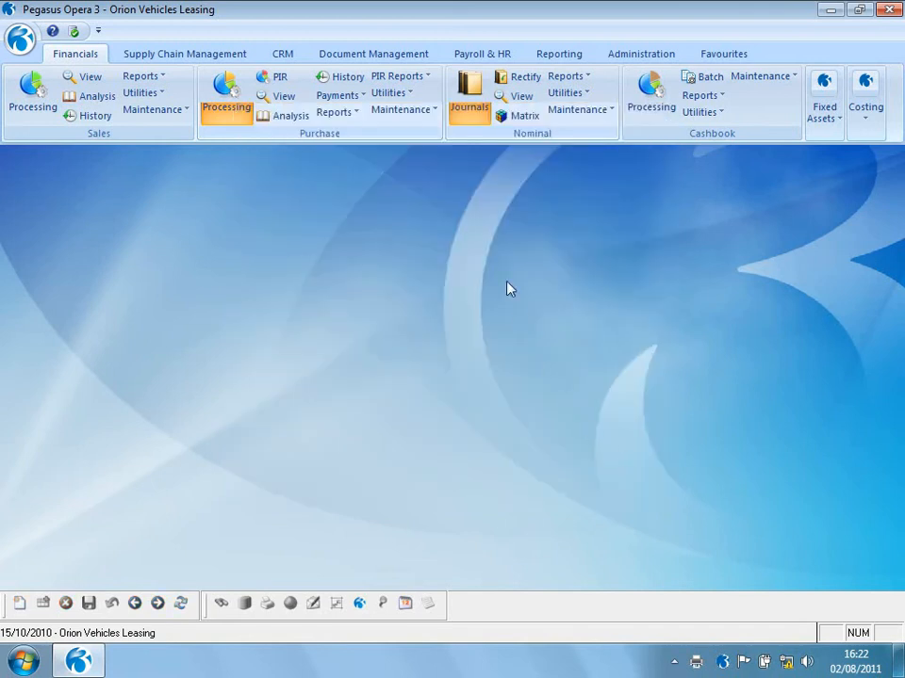
- Open the Nominal View and refresh it for periods 1 to 10 of year 2009
left_click(521, 97)
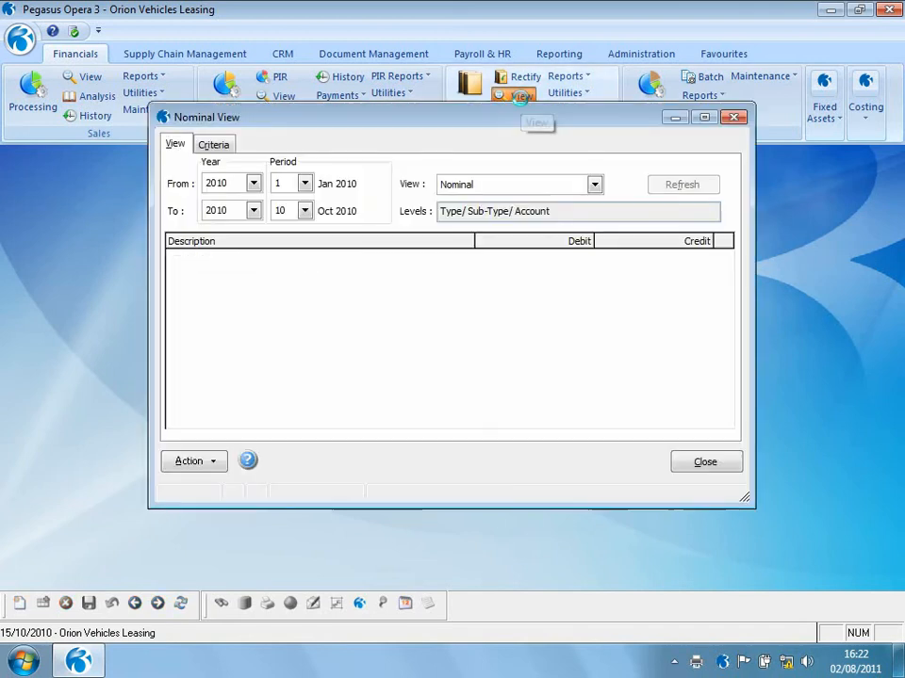
left_click(253, 184)
left_click(243, 212)
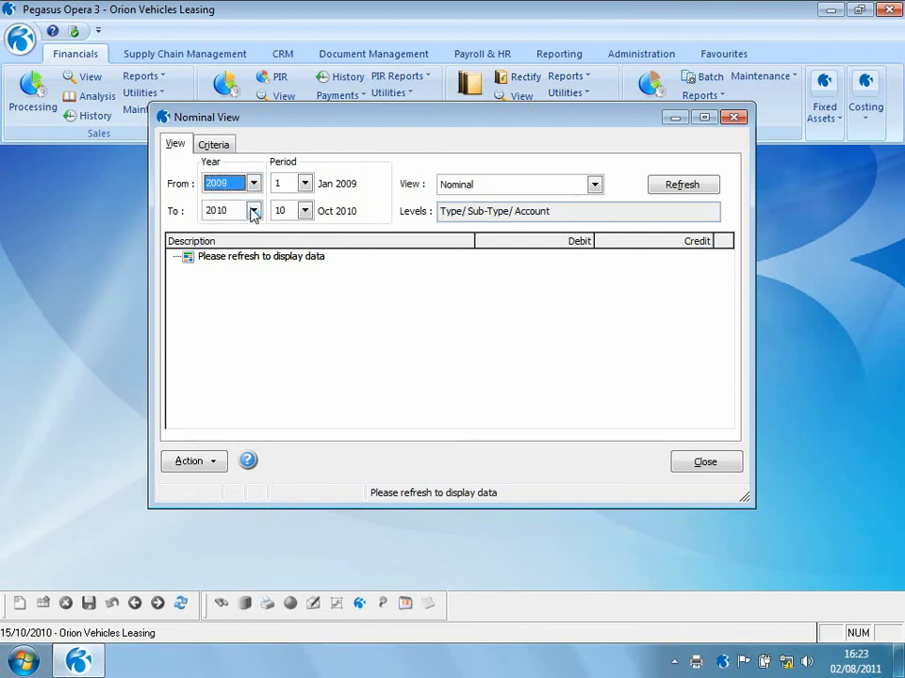
left_click(253, 212)
left_click(241, 242)
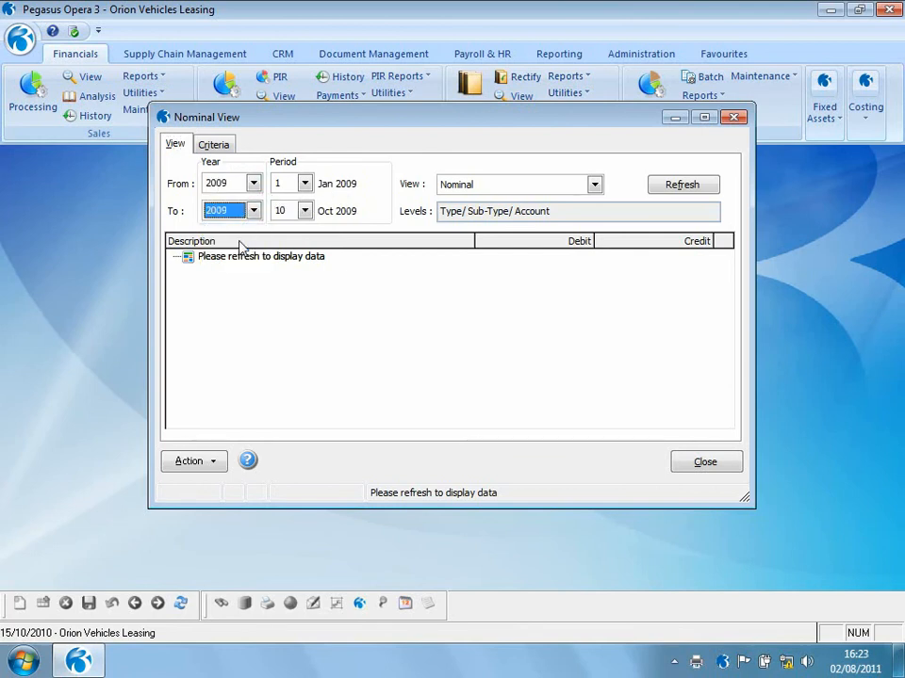
left_click(694, 186)
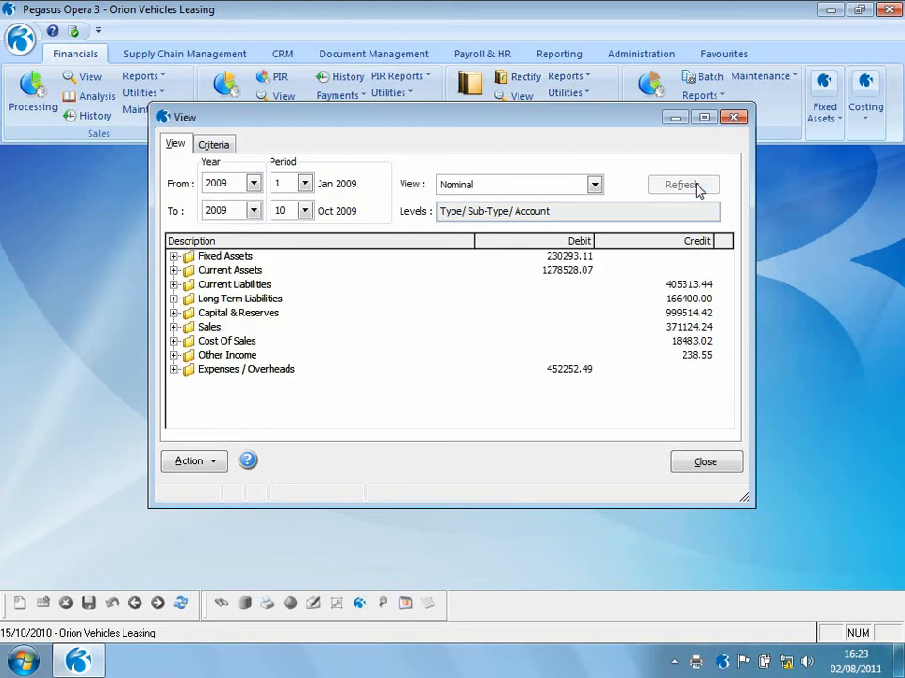
- Drill into Fixed Assets, Freehold Buildings to view the Freehold Buildings - Cost transactions, then close both views
left_click(173, 256)
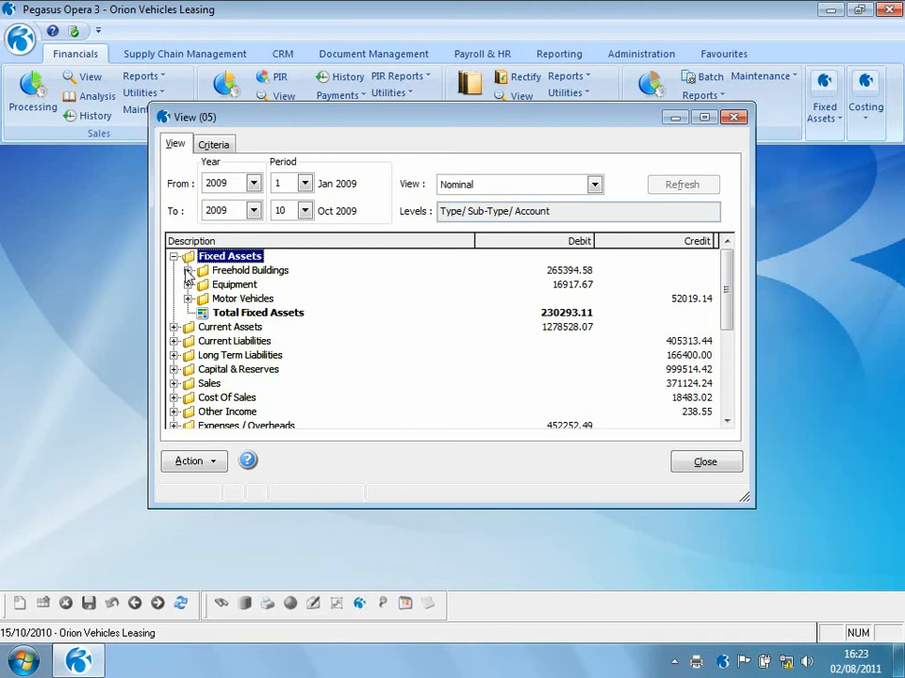
left_click(187, 271)
double_click(222, 287)
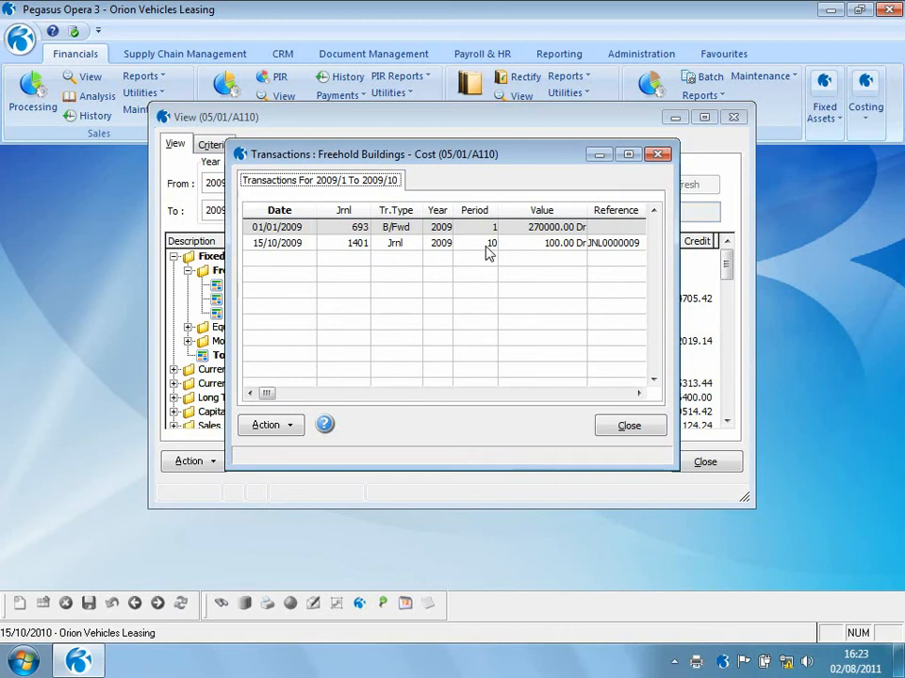
left_click(642, 429)
left_click(705, 462)
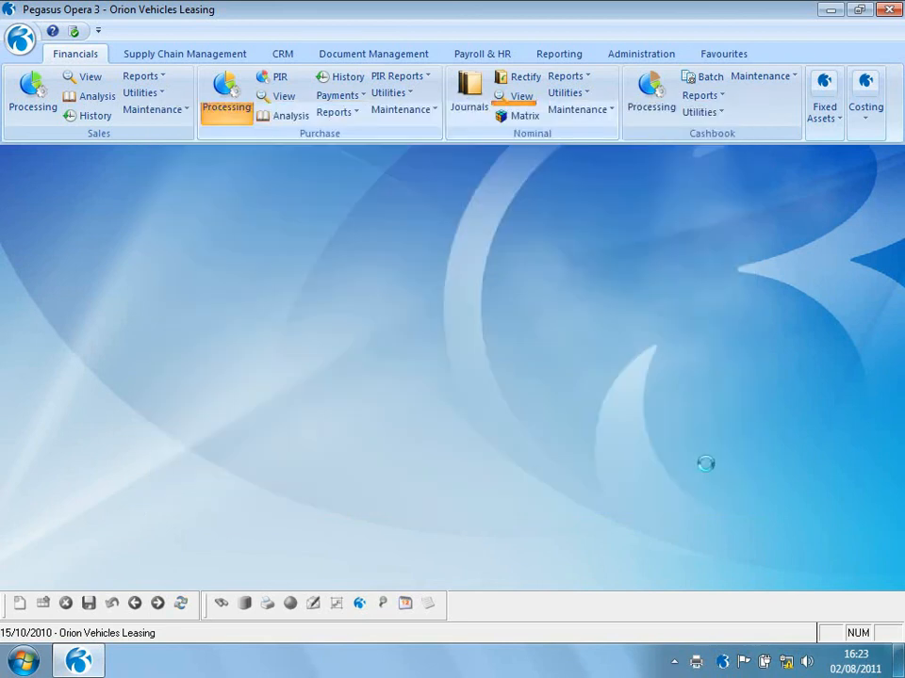